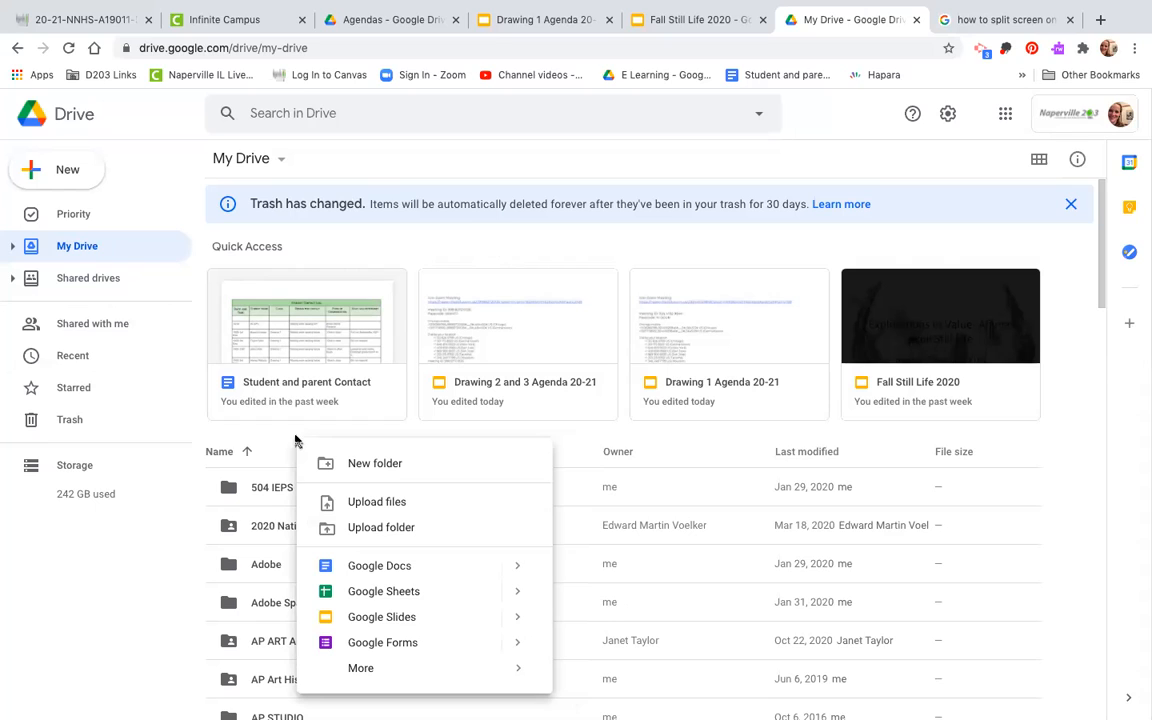
Step: Create a new folder named "Drawing 1 Still life photos" in My Drive
left_click(412, 465)
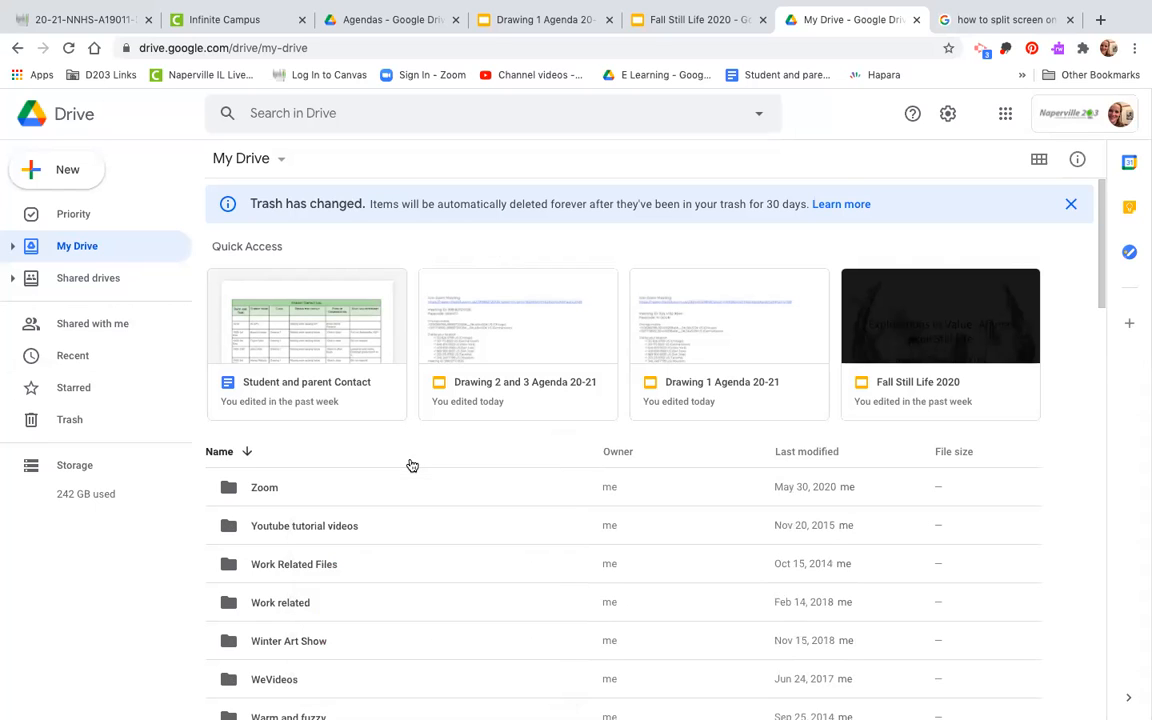
right_click(357, 443)
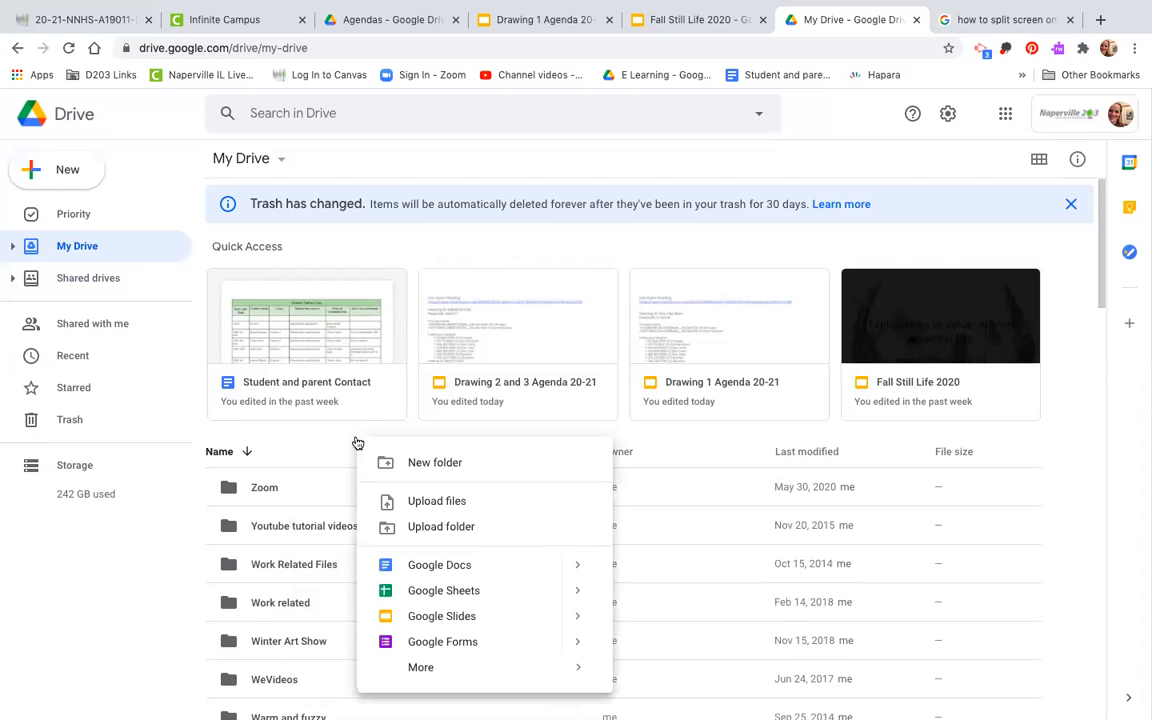
left_click(378, 465)
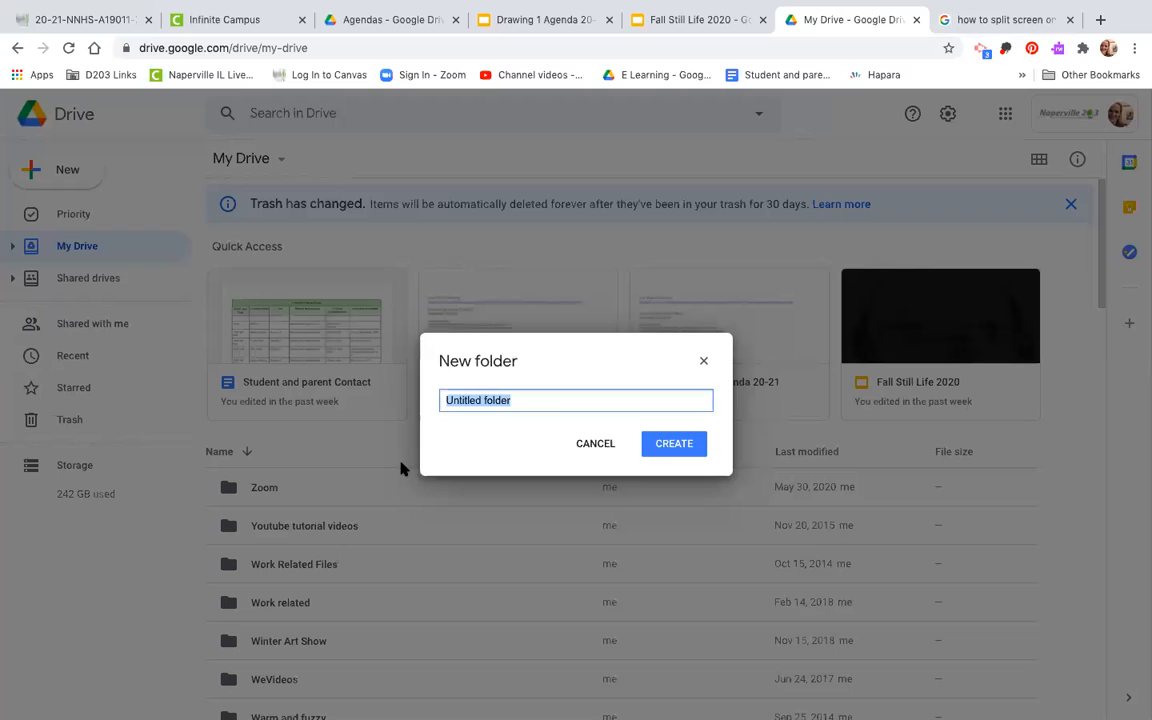
type("Drawing 1 Still l")
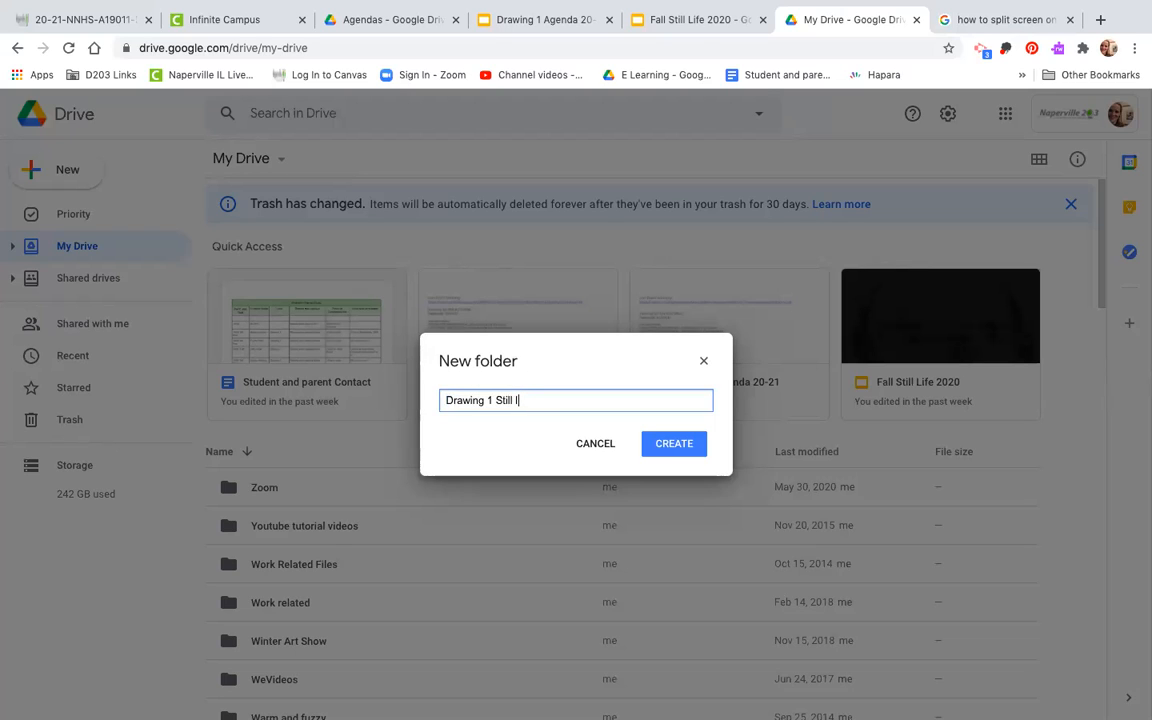
type("ife photos")
left_click(677, 447)
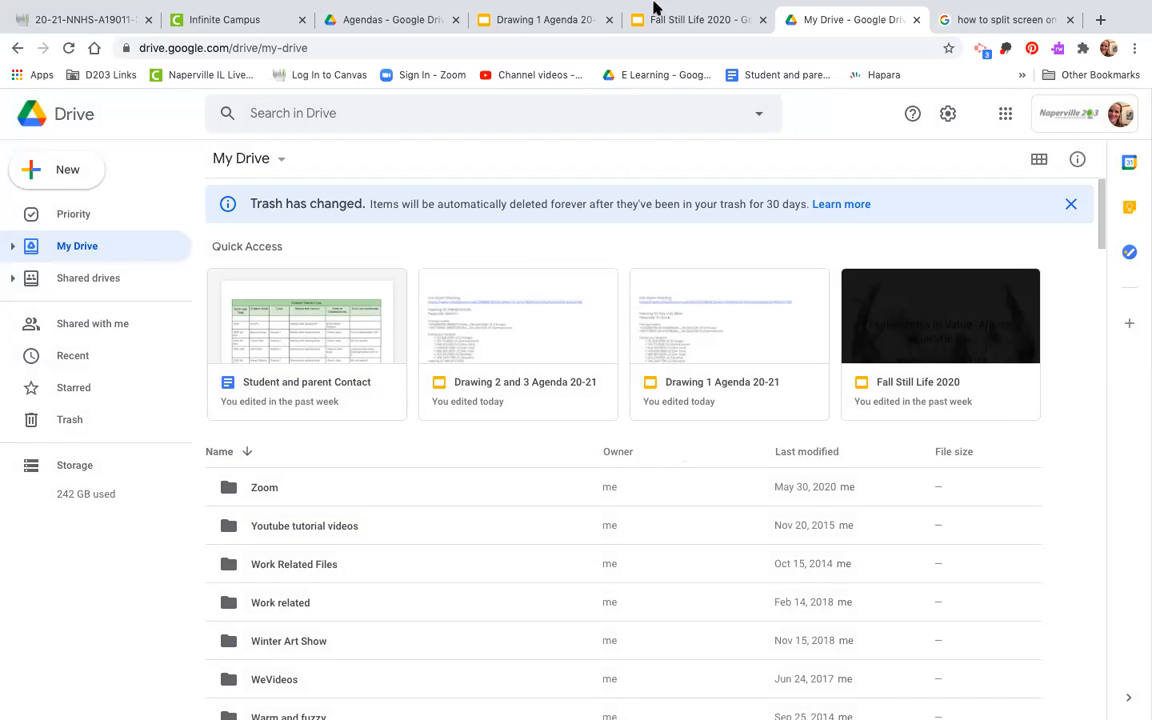
Step: Switch to the Fall Still Life 2020 presentation and open its linked "No Skulls" photo folder
mouse_move(687, 46)
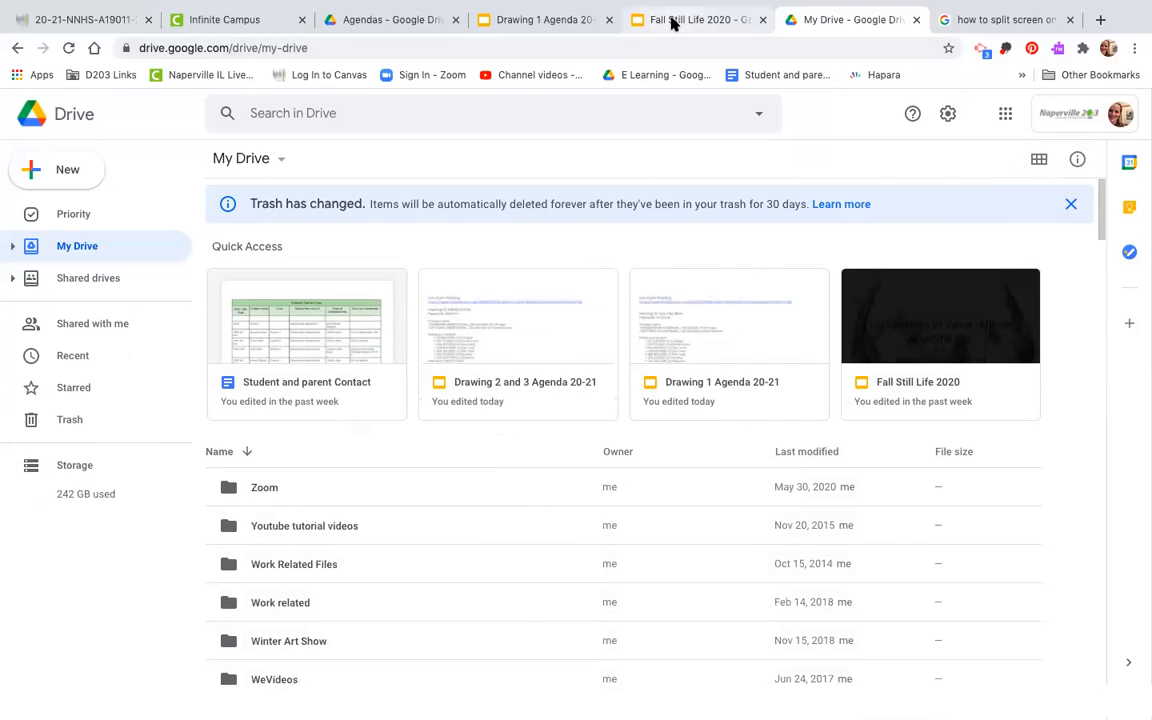
left_click(672, 22)
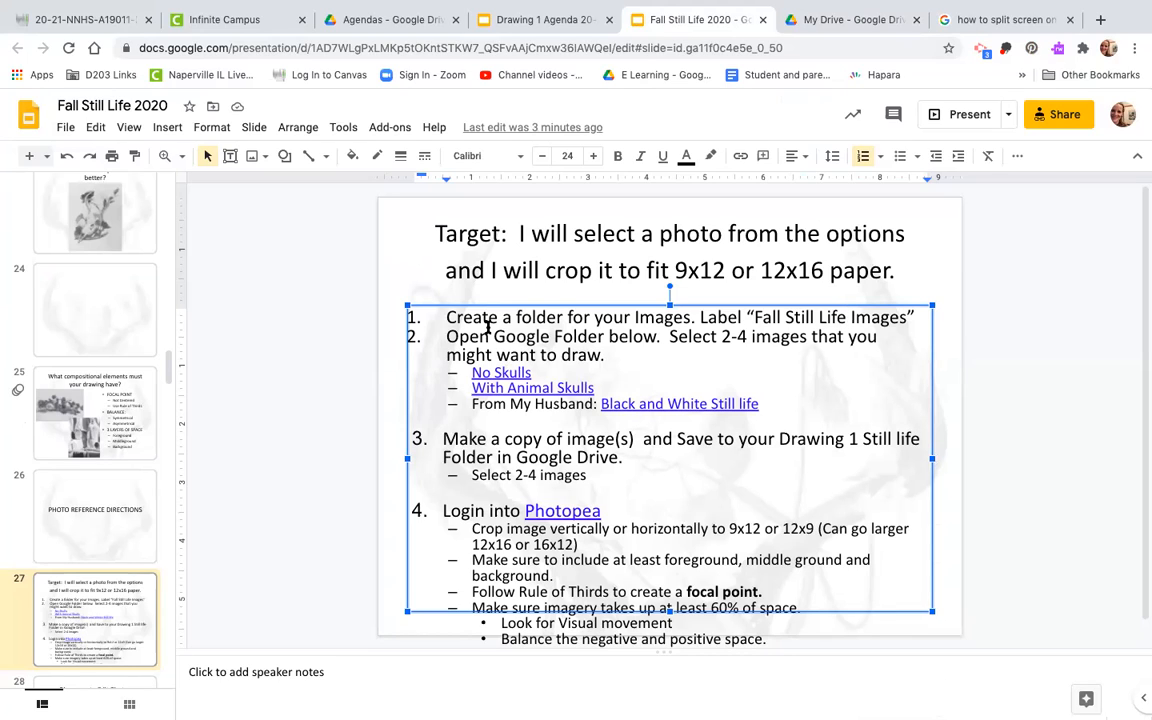
left_click(503, 373)
left_click(576, 399)
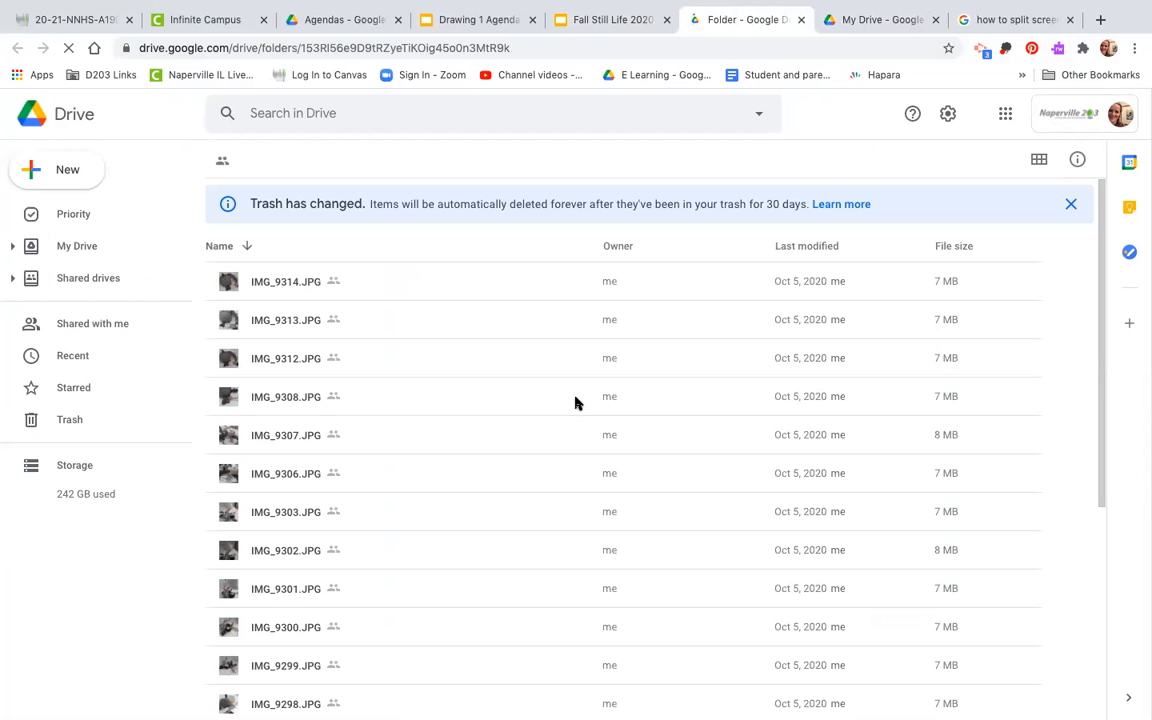
Step: Preview the still life photos IMG_9314.JPG through IMG_9312.JPG in the No Skulls folder, and close the preview
left_click(280, 286)
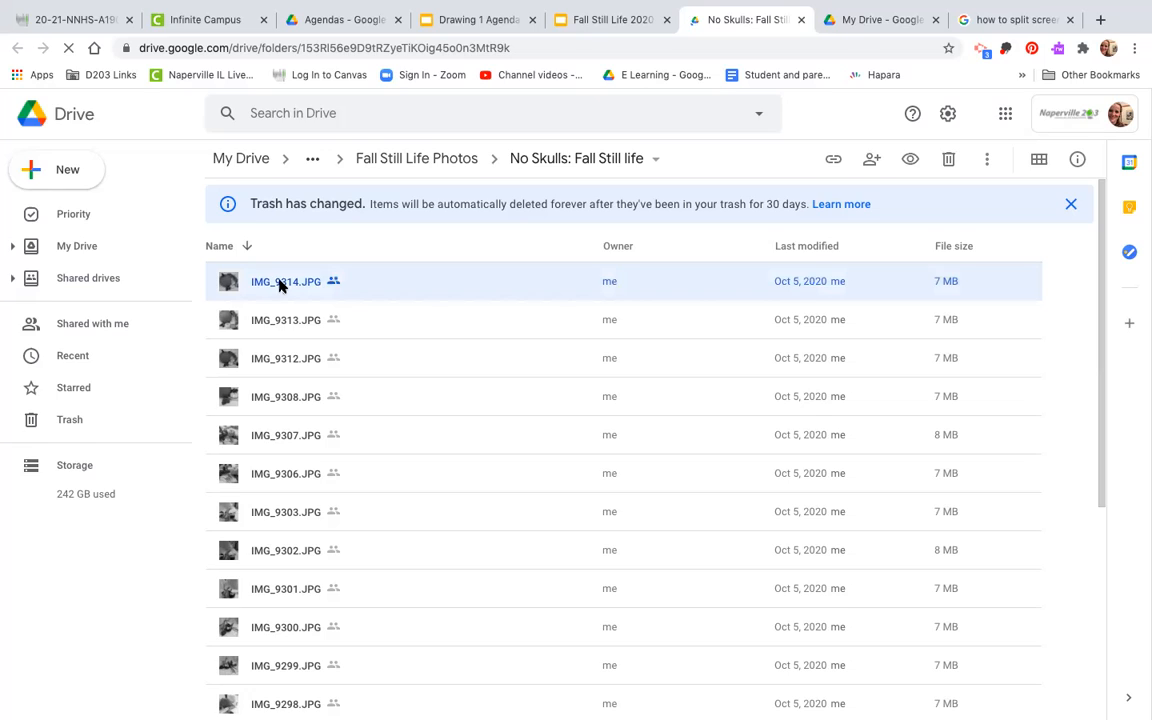
double_click(280, 286)
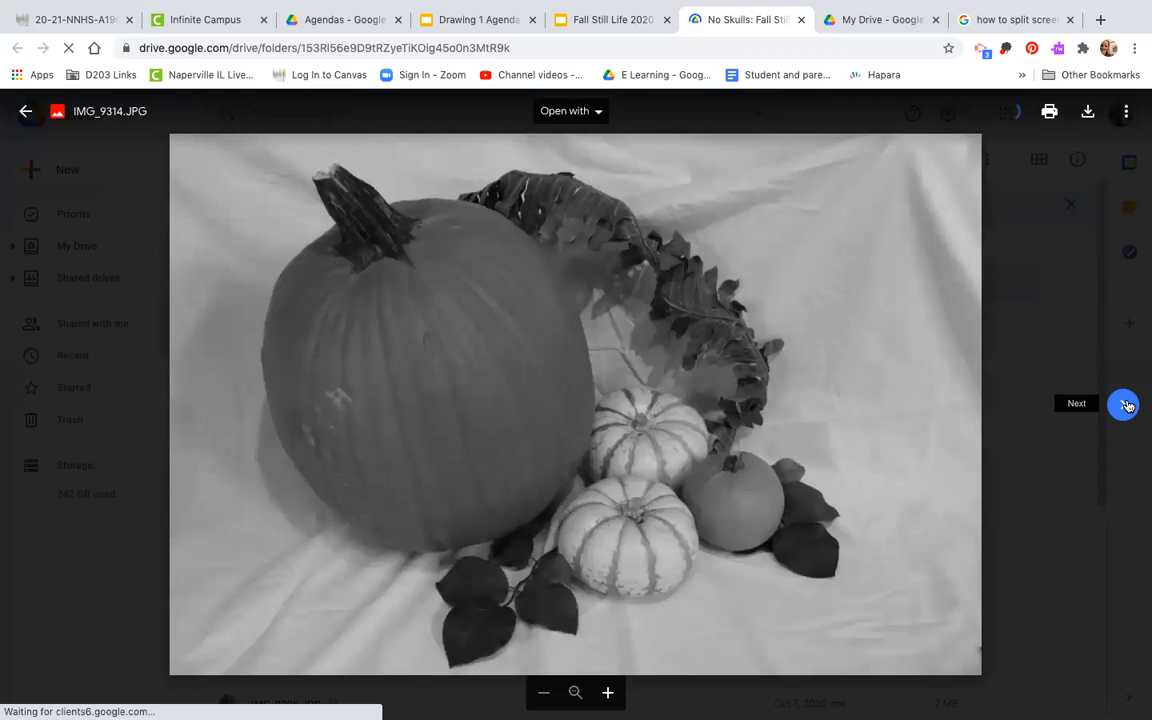
left_click(1125, 404)
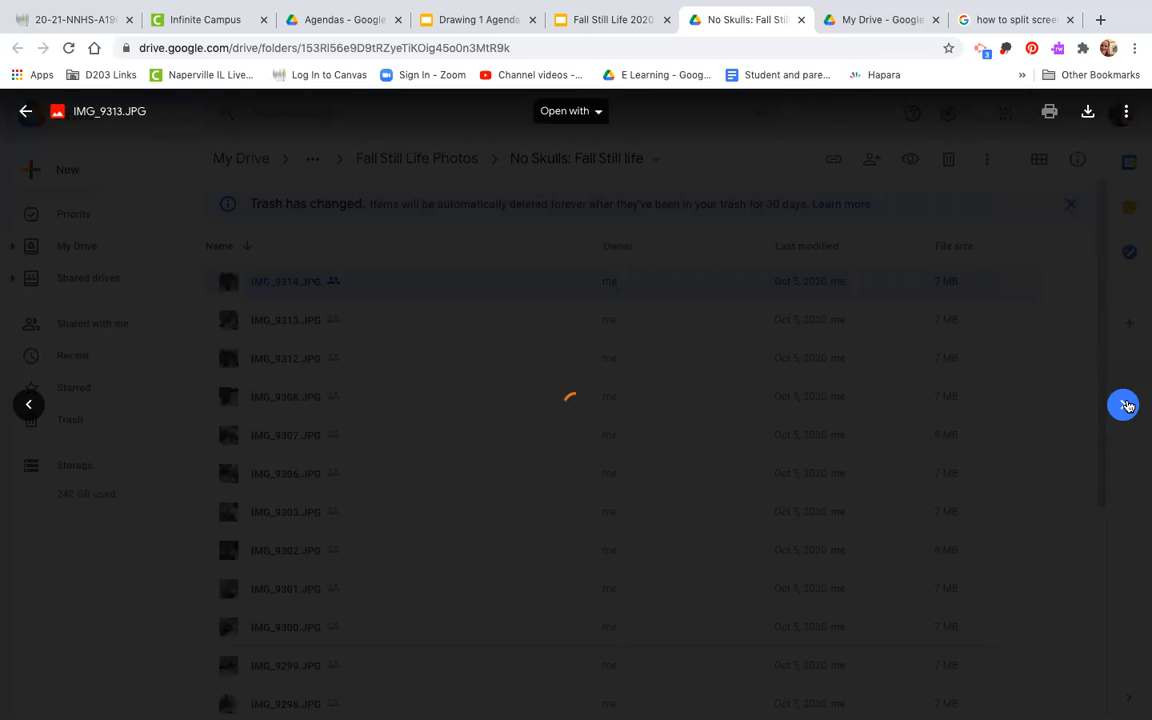
left_click(1124, 404)
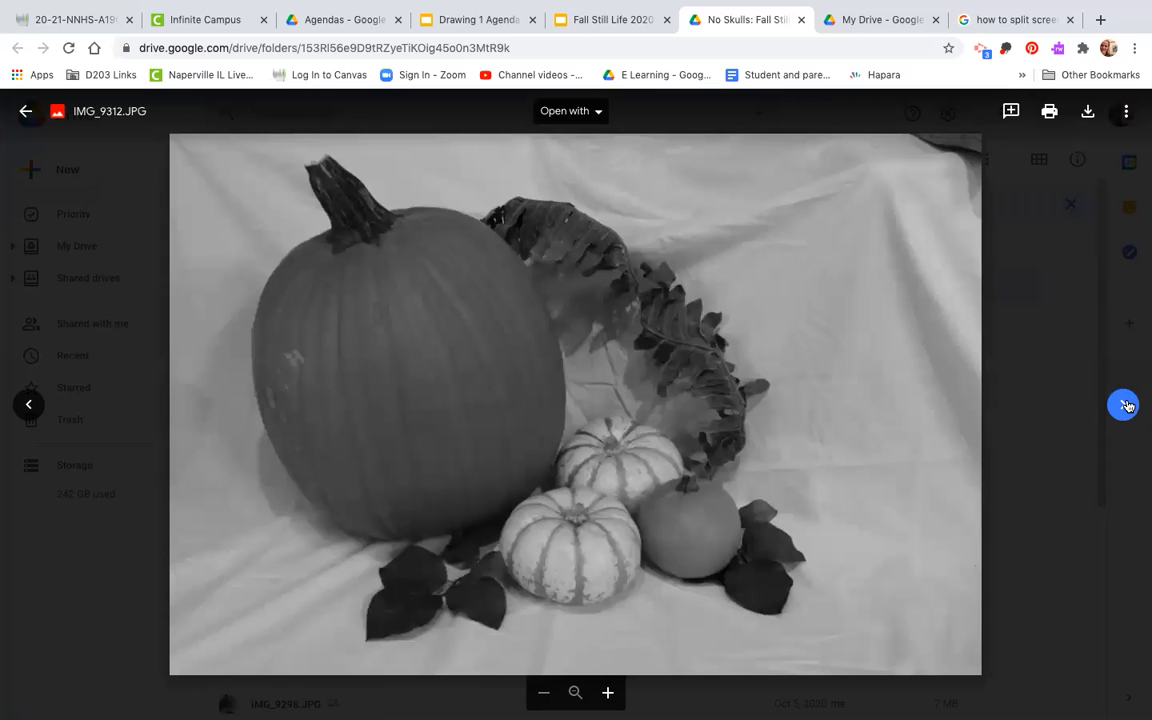
left_click(1124, 404)
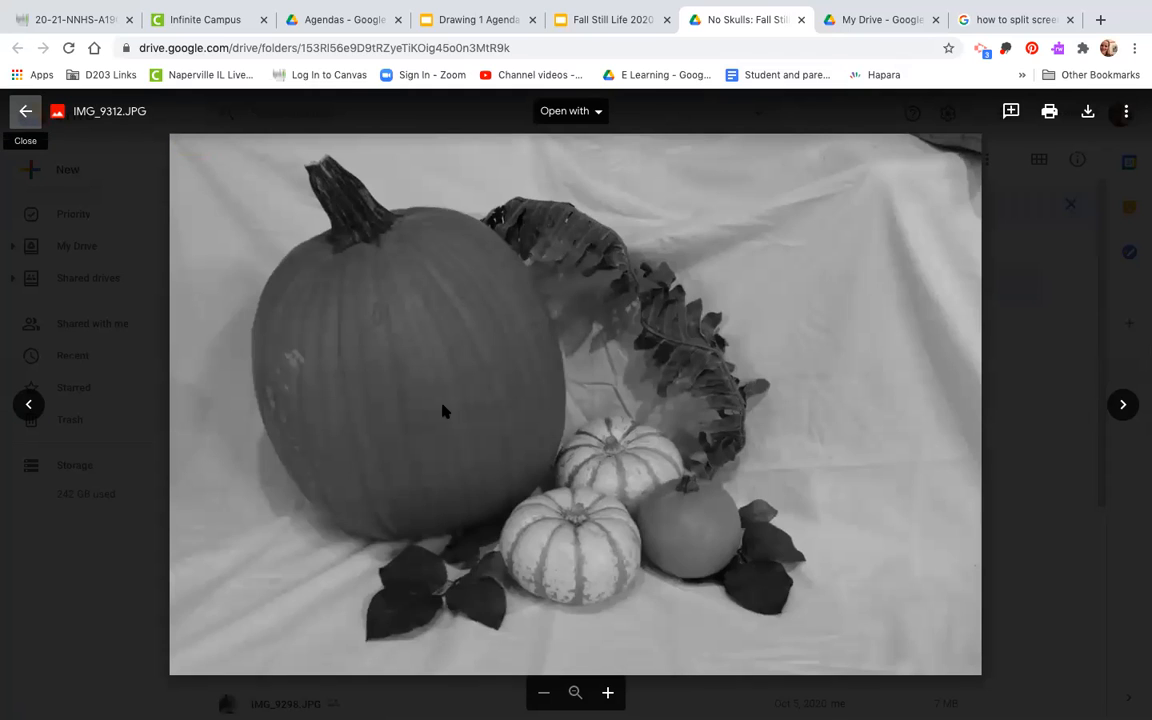
key("Escape")
Step: Make a copy of IMG_9312.JPG in the No Skulls: Fall Still life folder
scroll(260, 419, "down", 5)
scroll(250, 360, "up", 3)
scroll(280, 355, "down", 1)
scroll(280, 355, "up", 2)
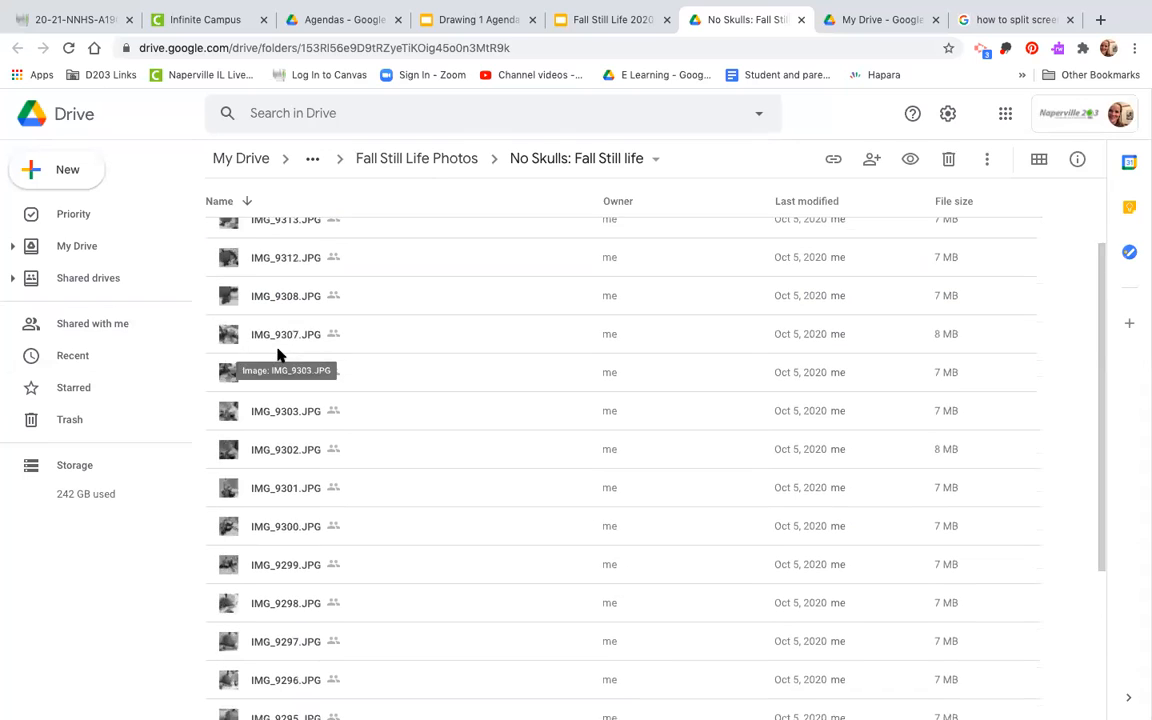
left_click(272, 266)
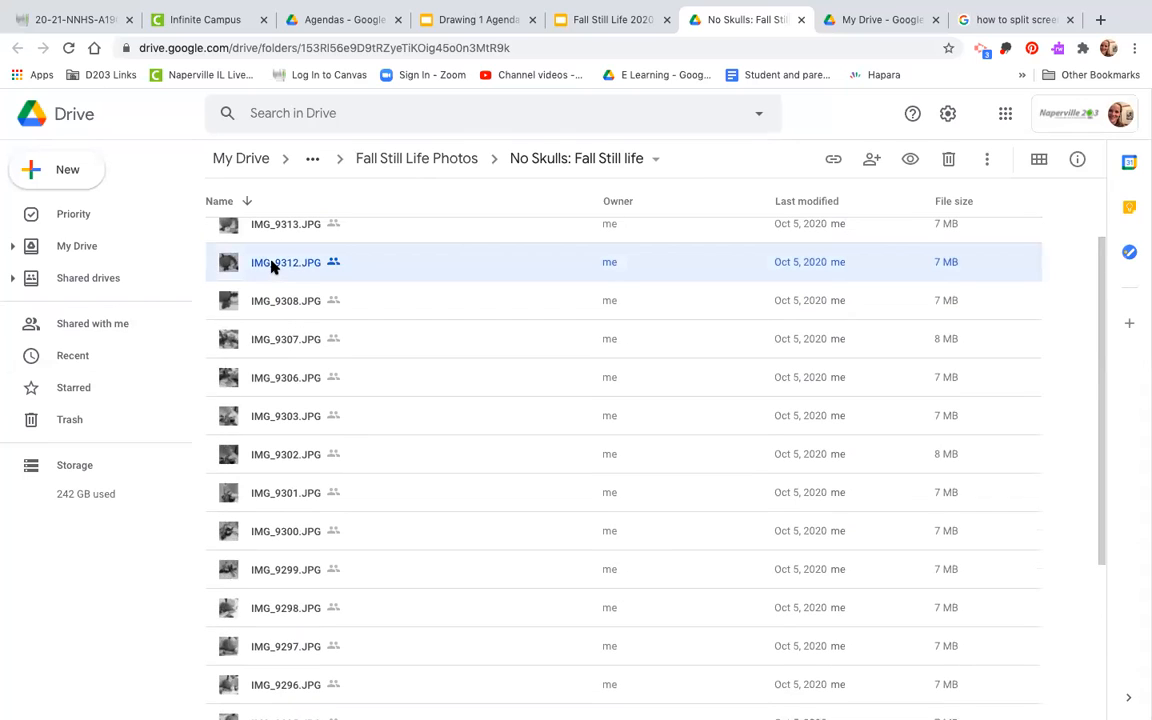
right_click(271, 266)
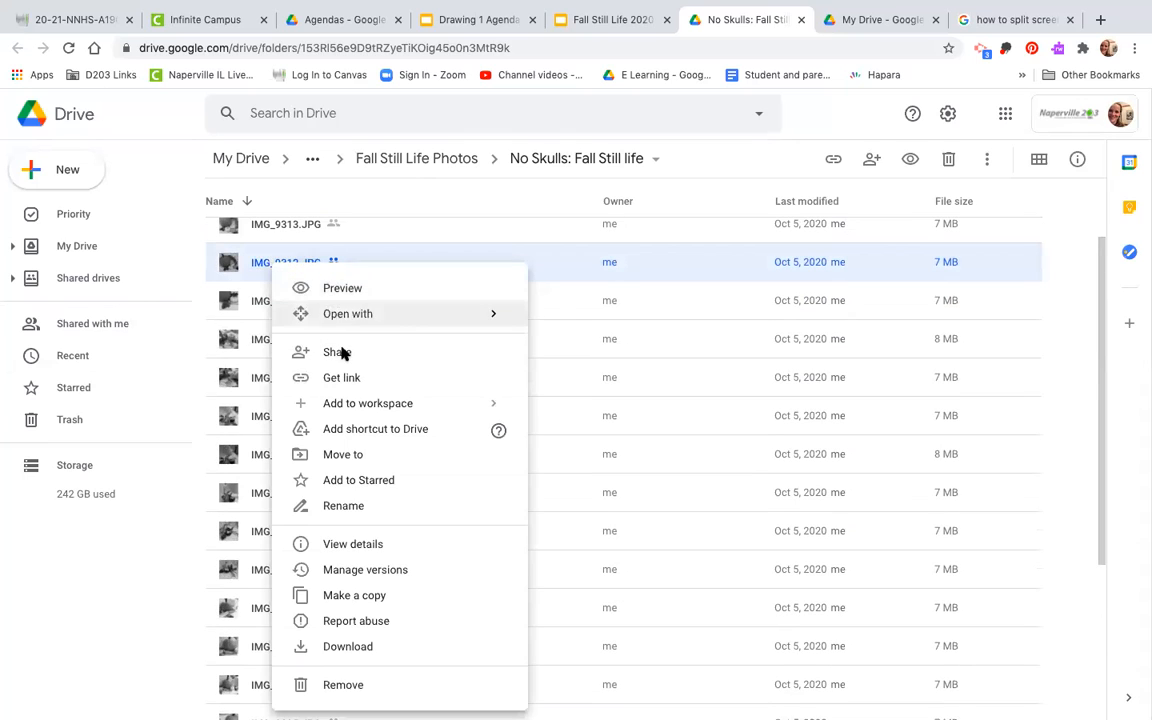
left_click(359, 594)
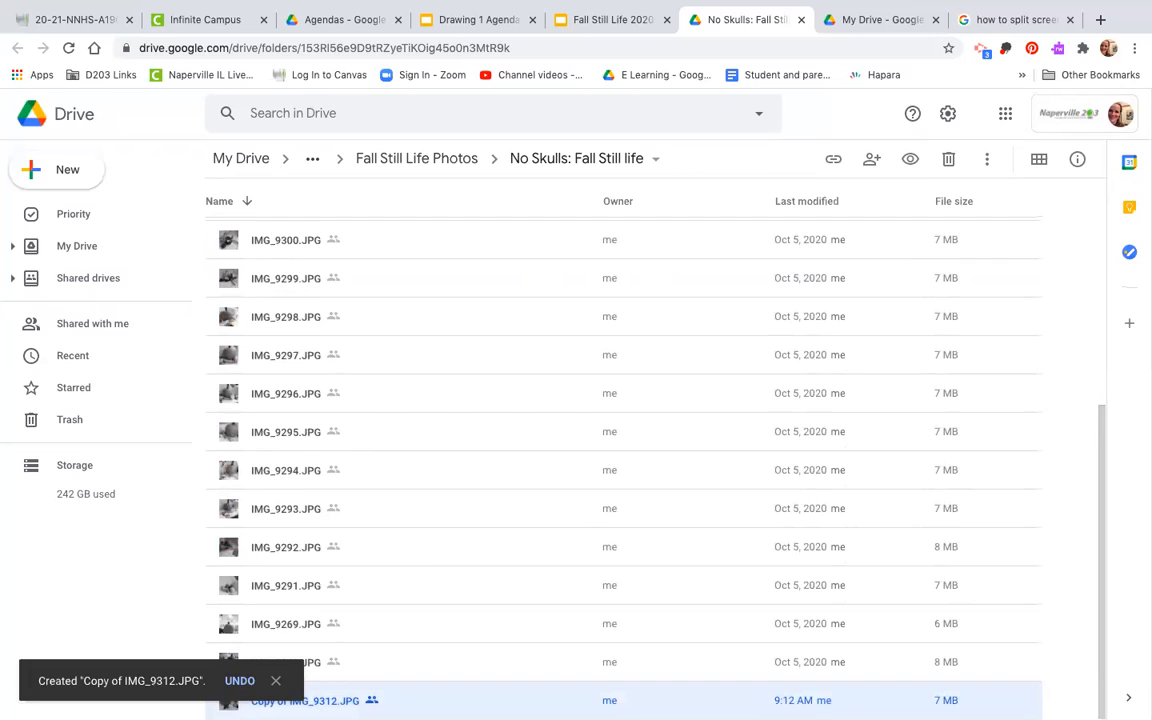
Step: Move the copy of IMG_9312.JPG into the "Drawing 1 Still life photos" folder in My Drive
right_click(348, 704)
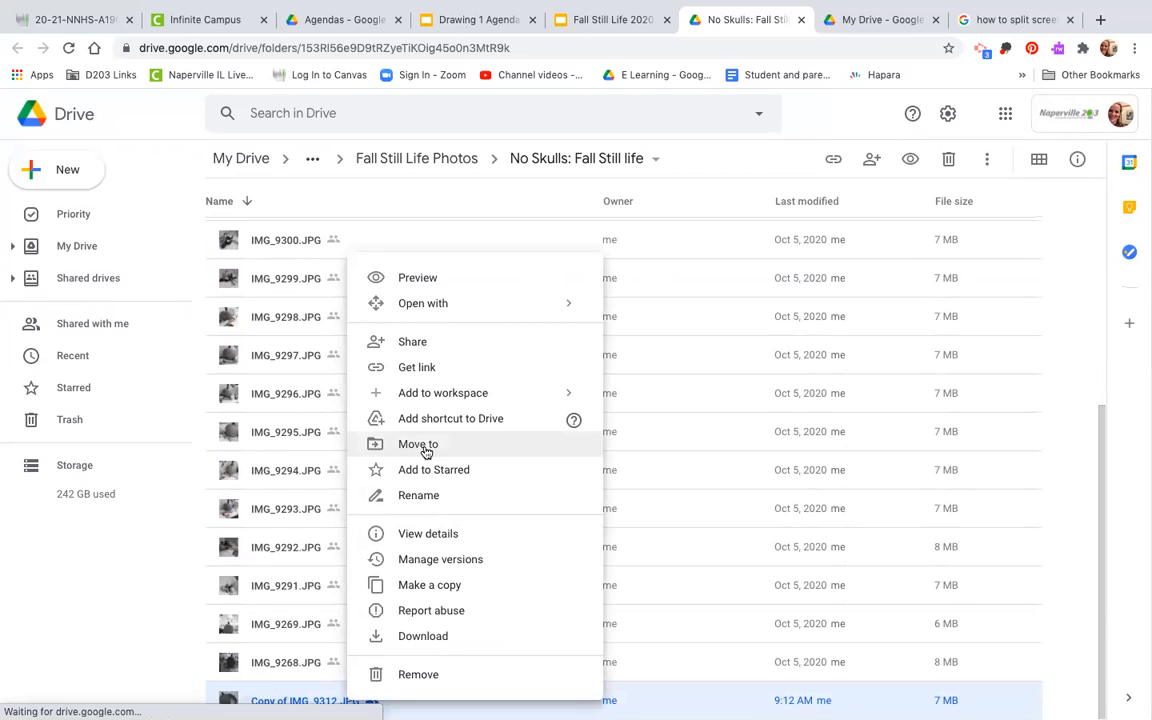
left_click(424, 445)
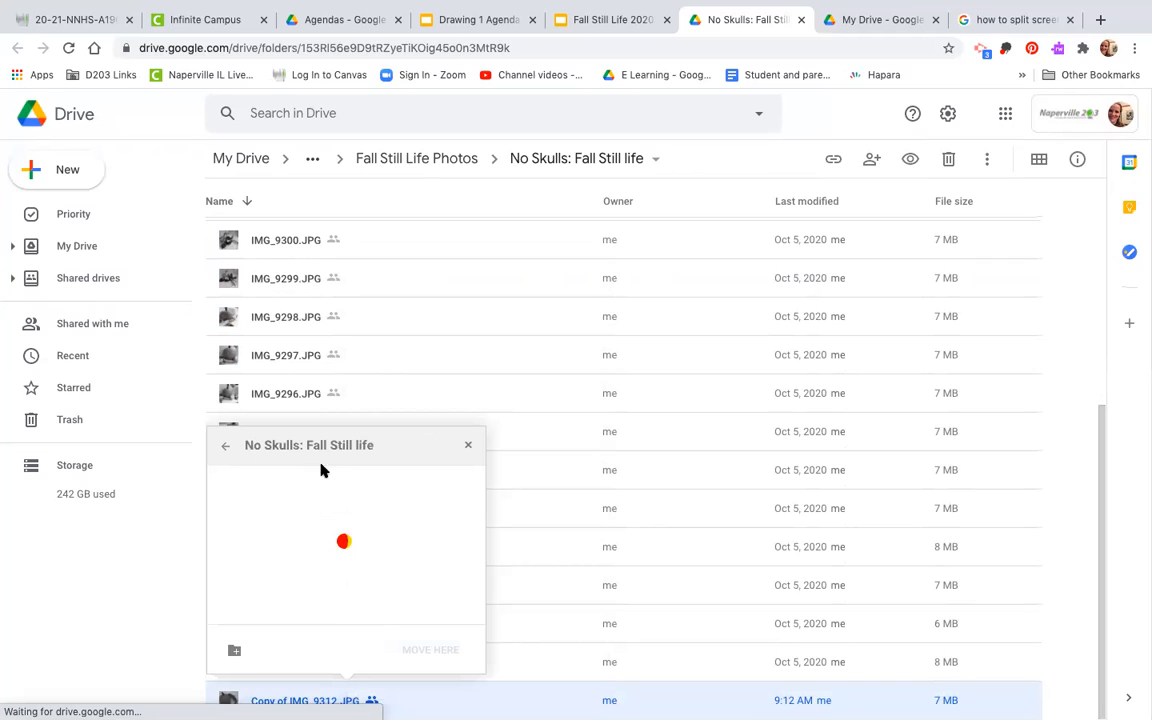
left_click(228, 448)
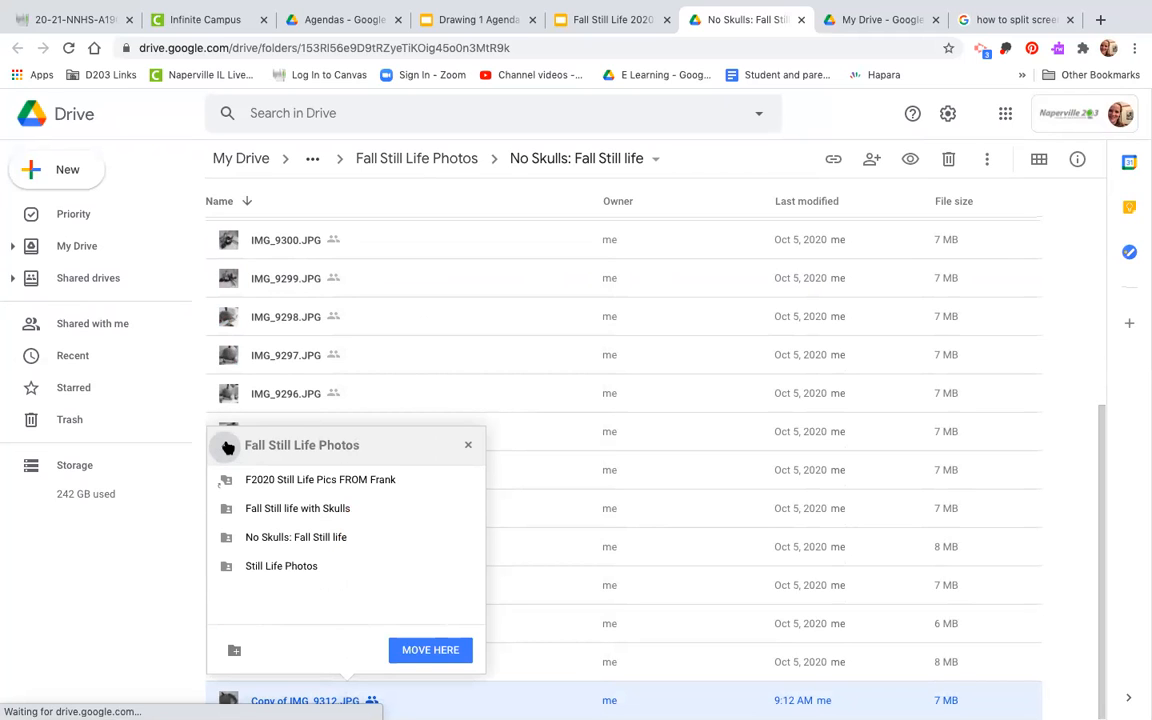
left_click(228, 448)
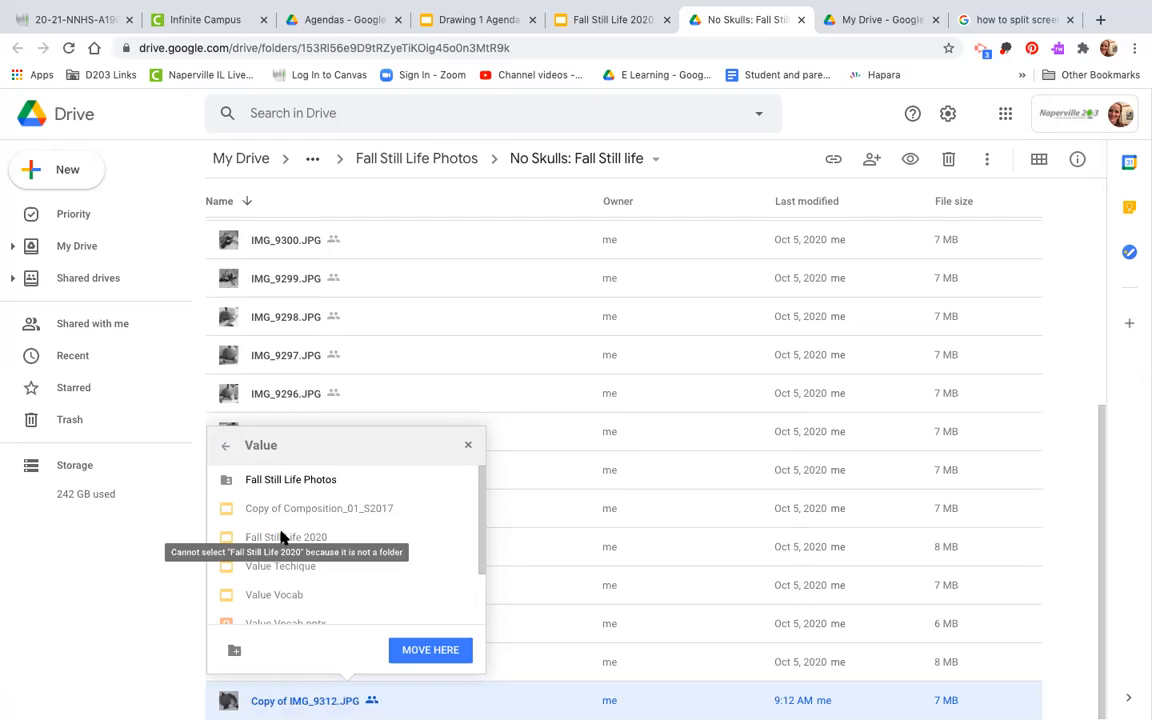
left_click(225, 445)
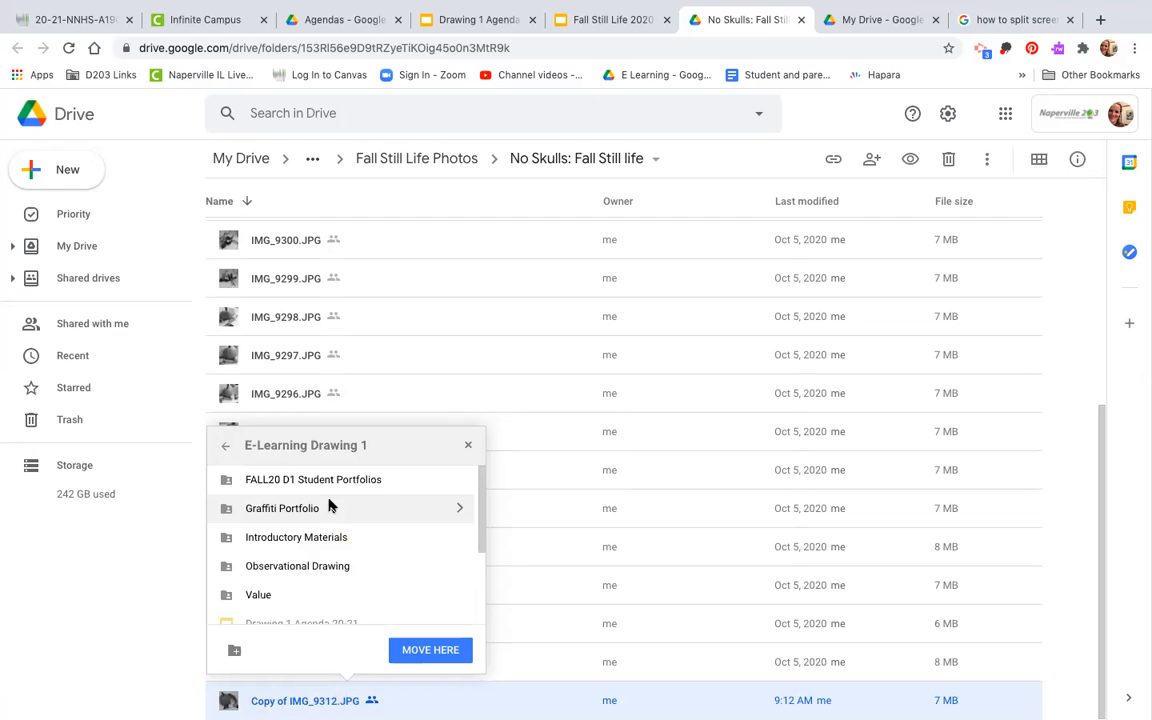
left_click(223, 450)
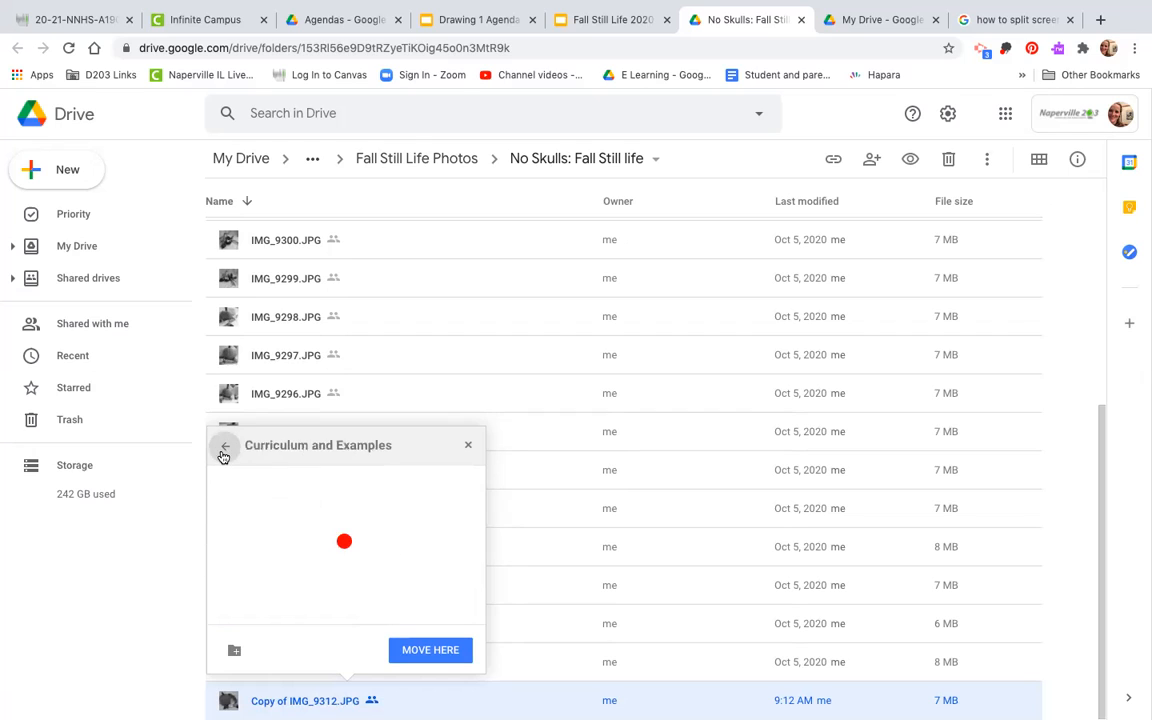
left_click(228, 448)
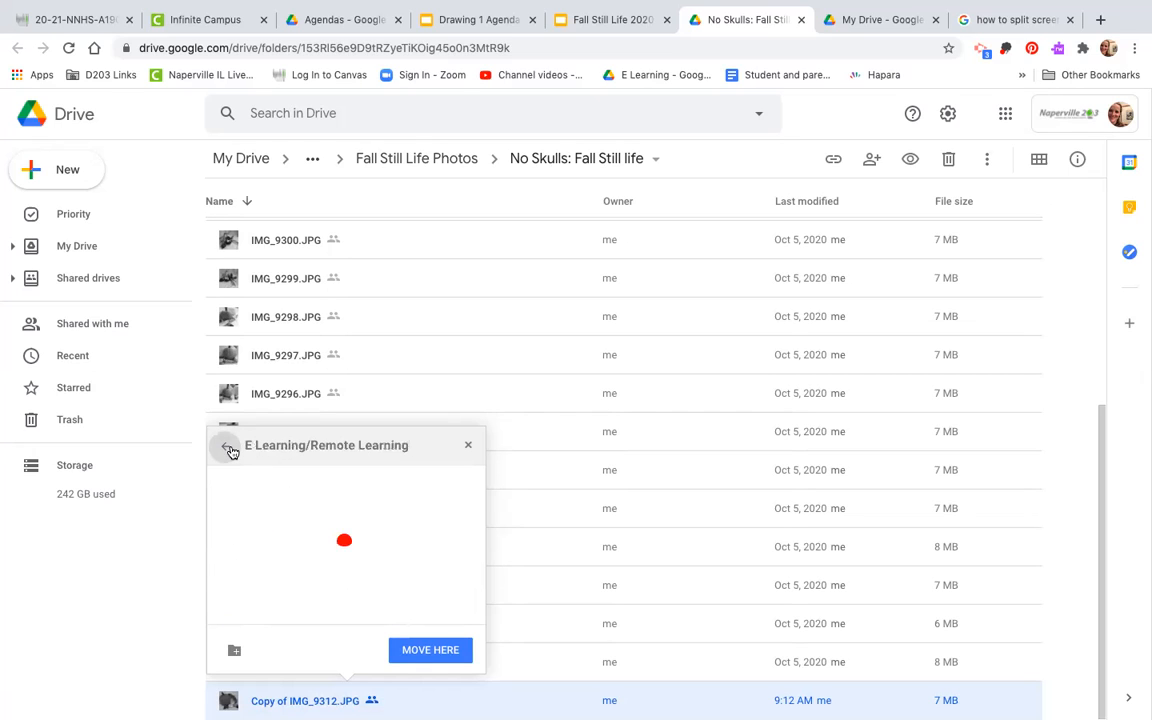
left_click(227, 449)
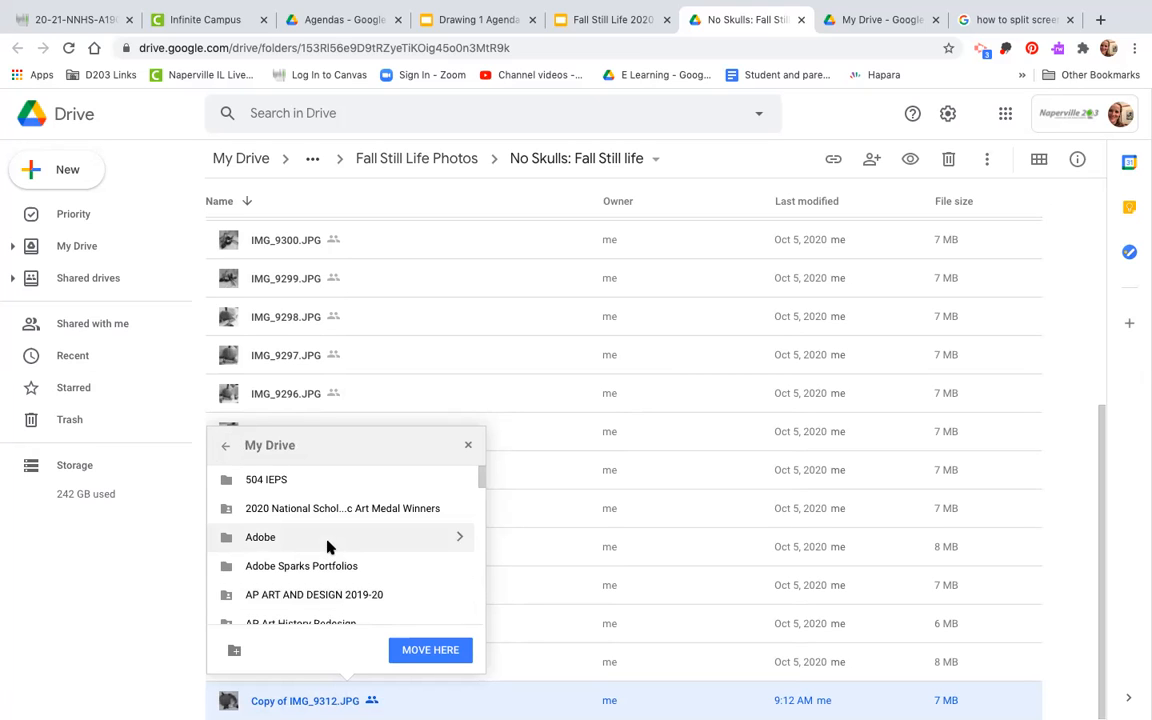
scroll(329, 546, "down", 10)
scroll(329, 546, "down", 8)
scroll(329, 540, "down", 2)
left_click(457, 507)
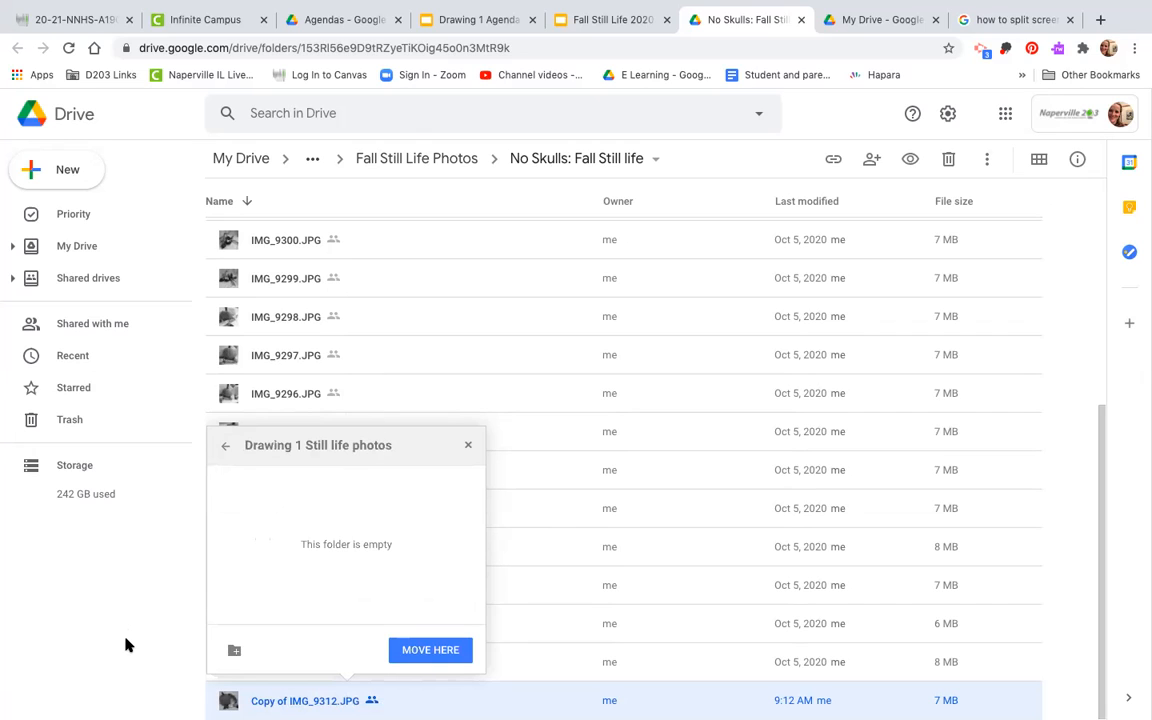
left_click(458, 651)
left_click(254, 647)
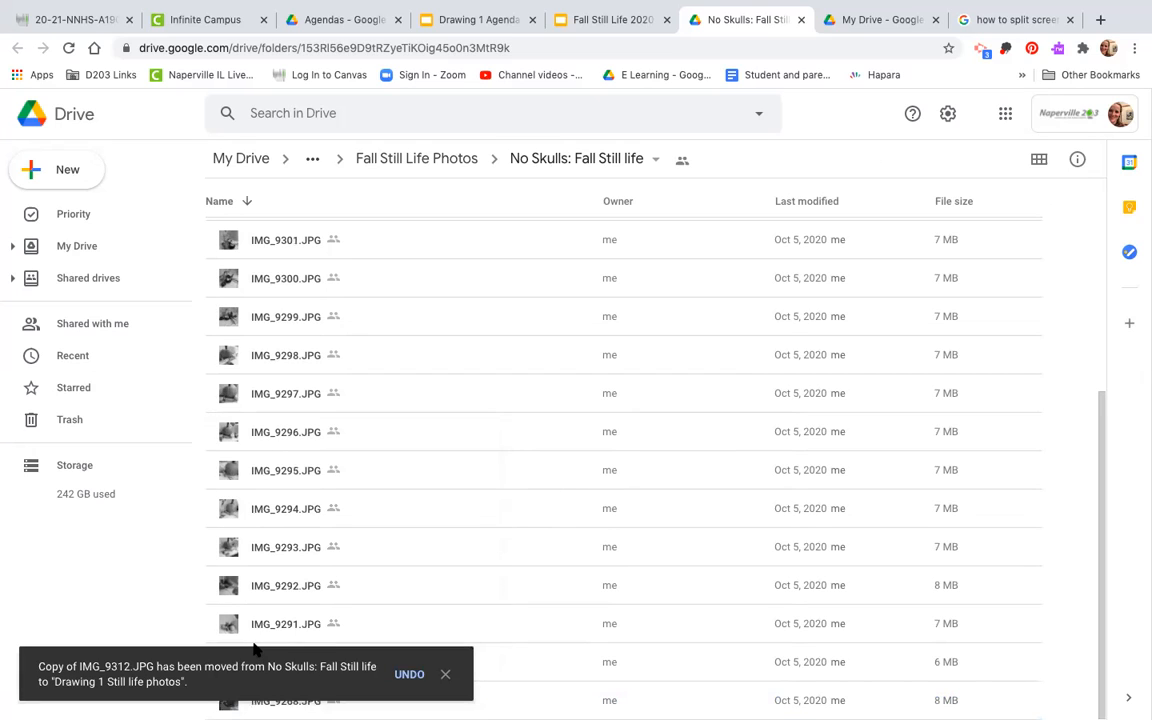
Step: Open the neighbouring Fall Still life with Skulls folder and preview photos IMG_9323.JPG through IMG_9320.JPG, closing the preview at the end
left_click(410, 158)
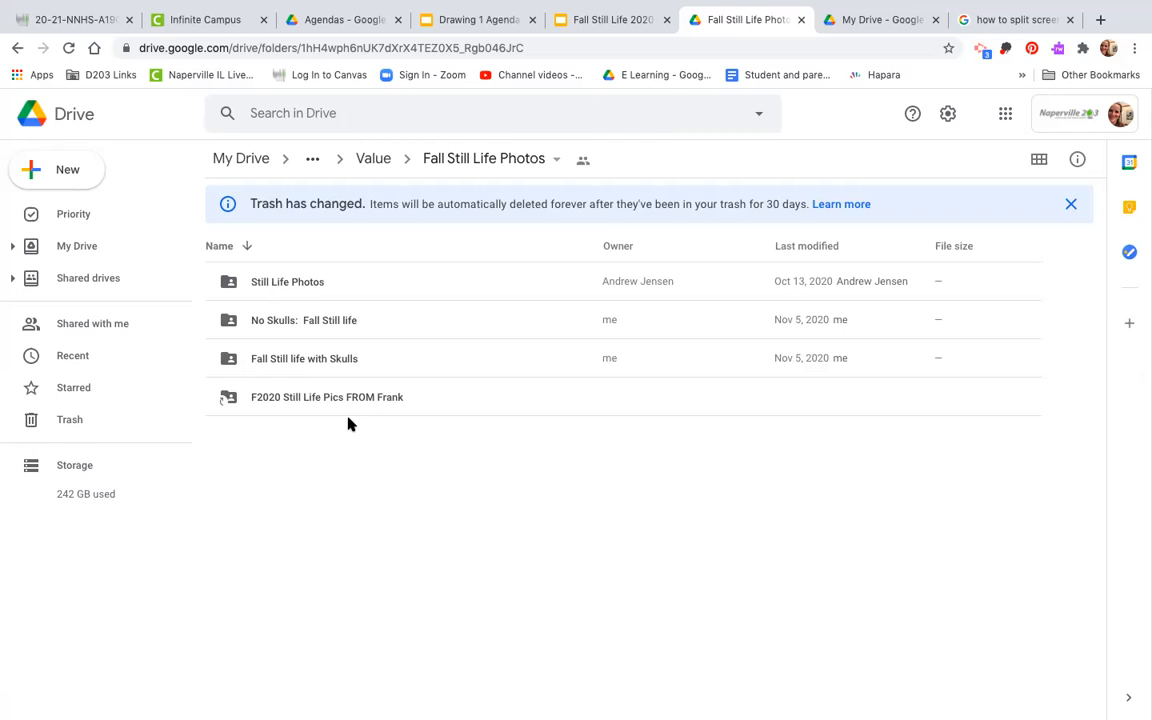
double_click(313, 369)
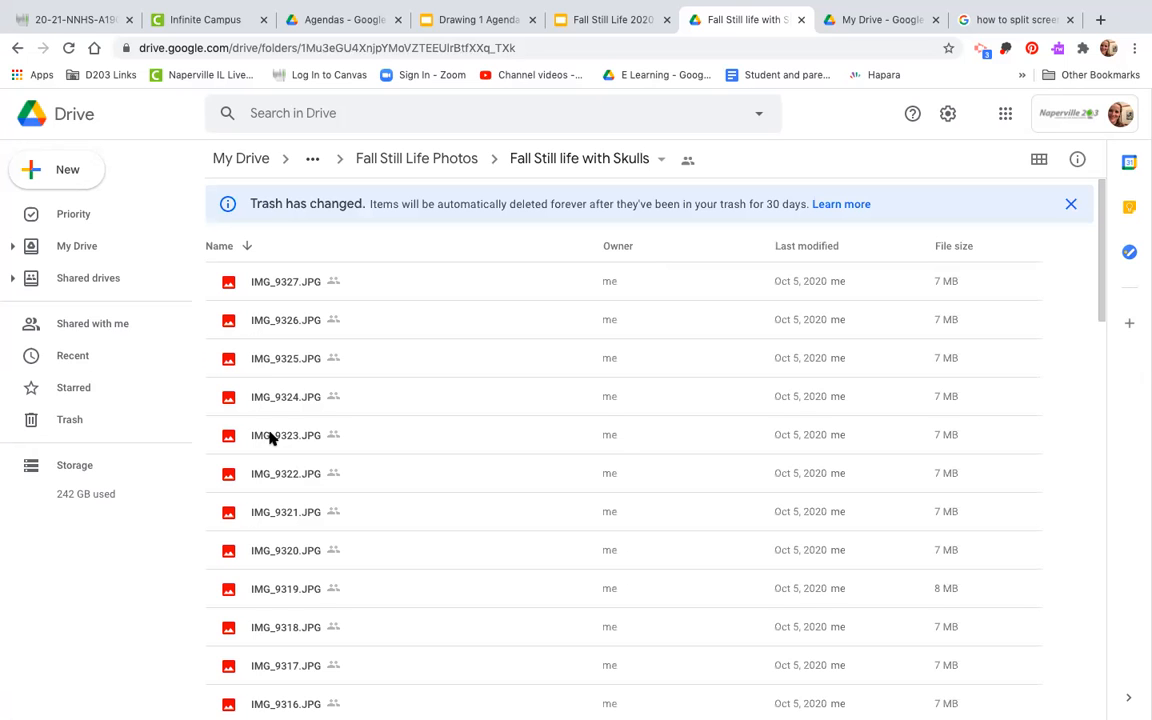
double_click(270, 438)
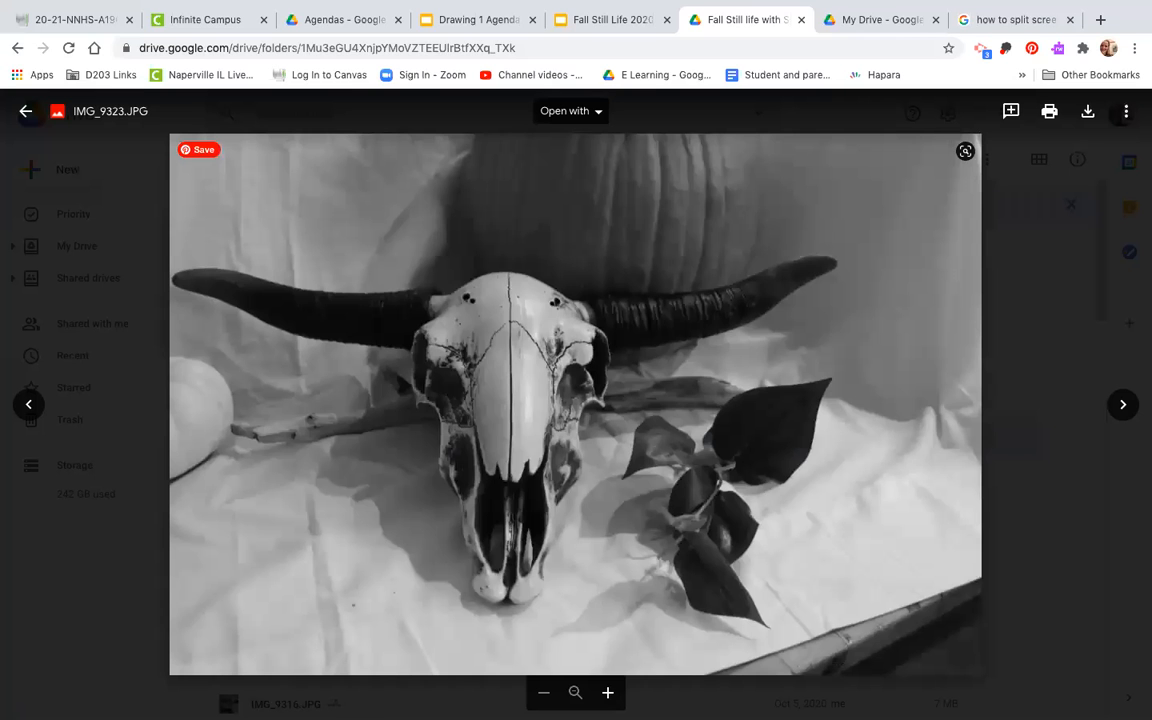
left_click(1121, 408)
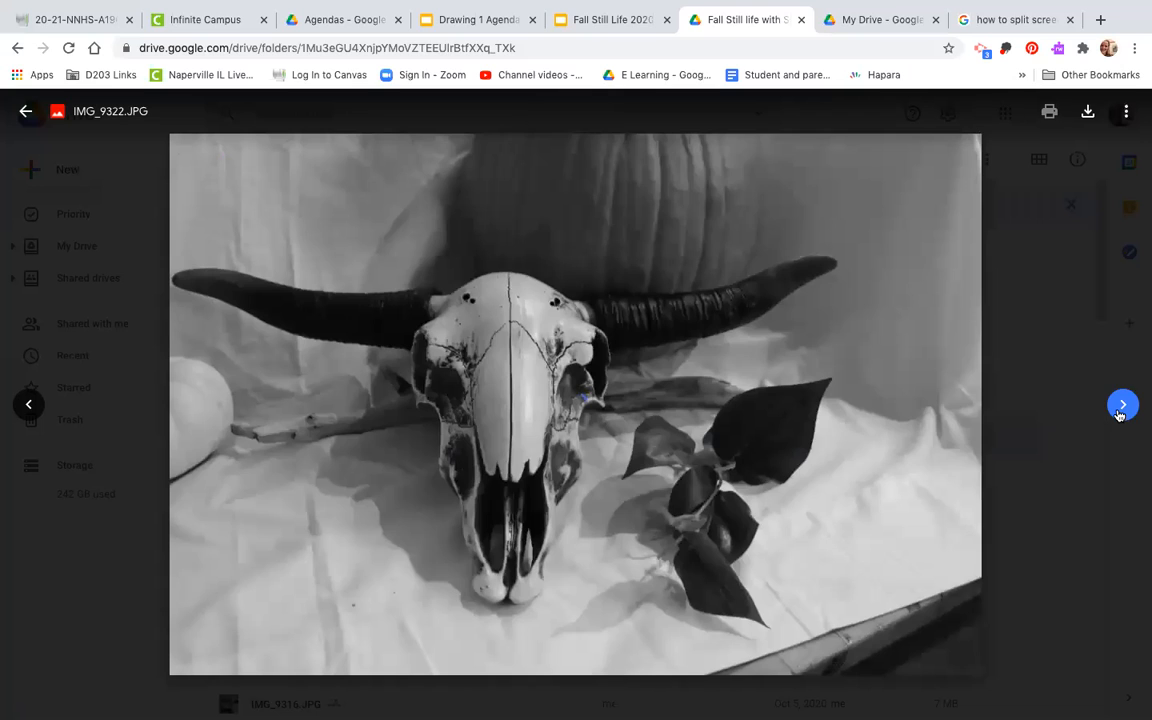
left_click(1121, 410)
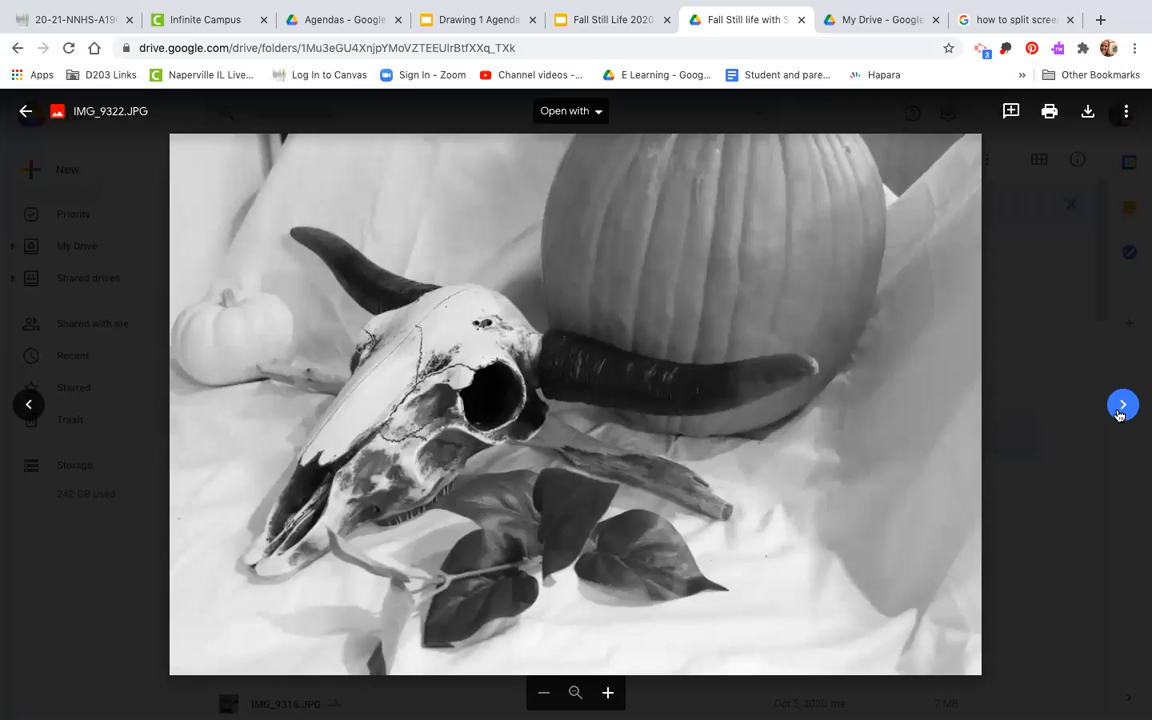
left_click(1121, 410)
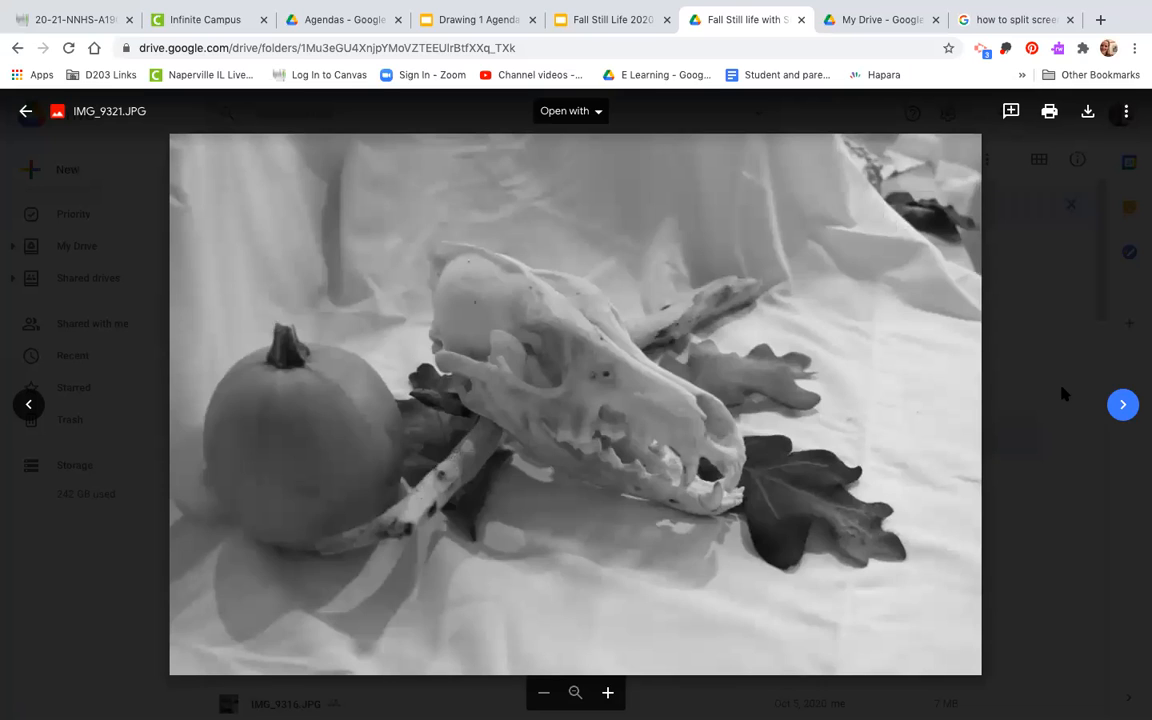
left_click(1120, 405)
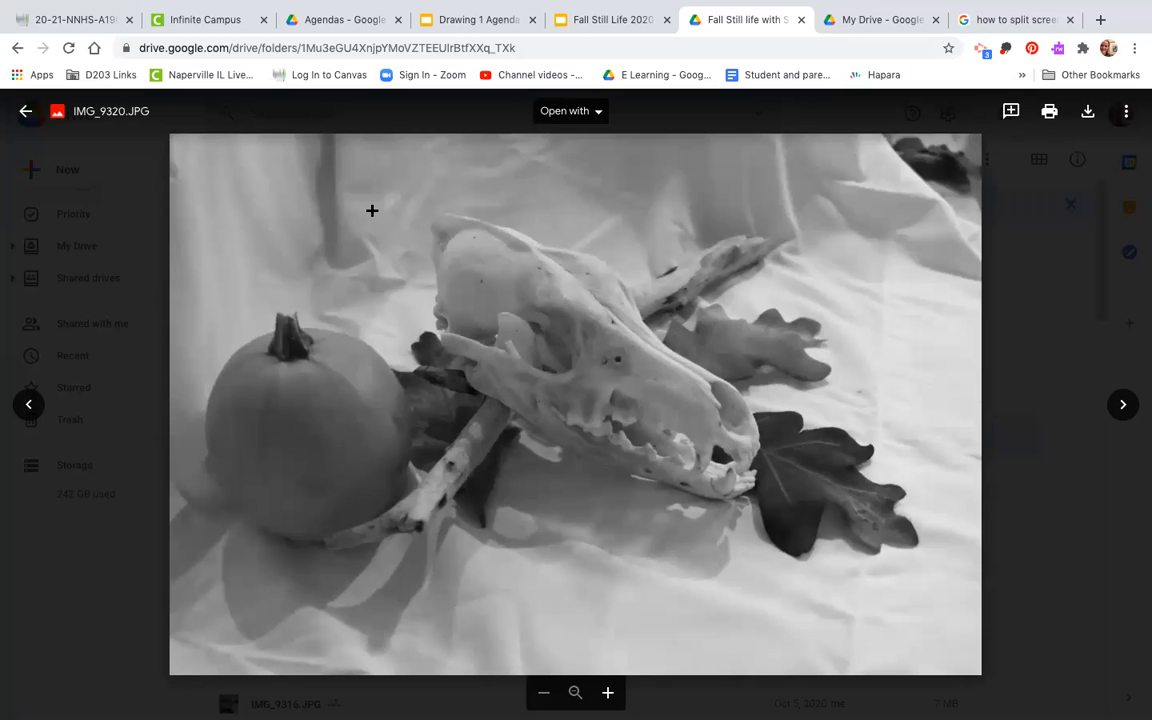
left_click(26, 114)
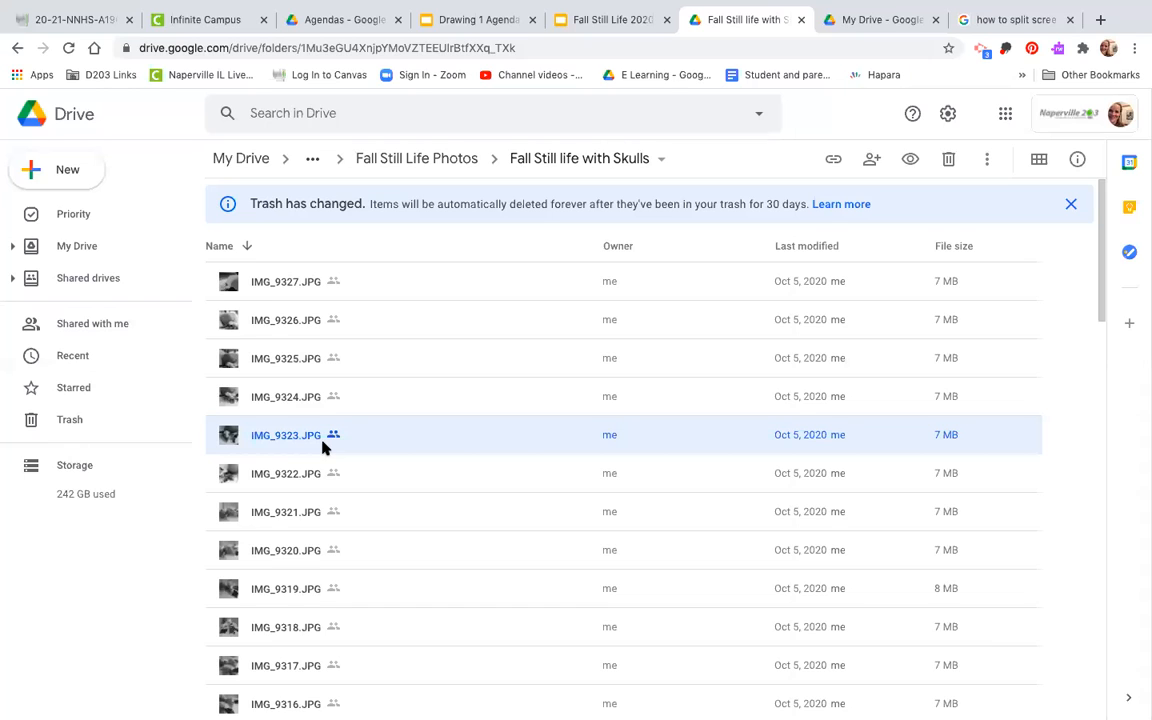
Step: Make a copy of IMG_9320.JPG in the Fall Still life with Skulls folder
right_click(284, 555)
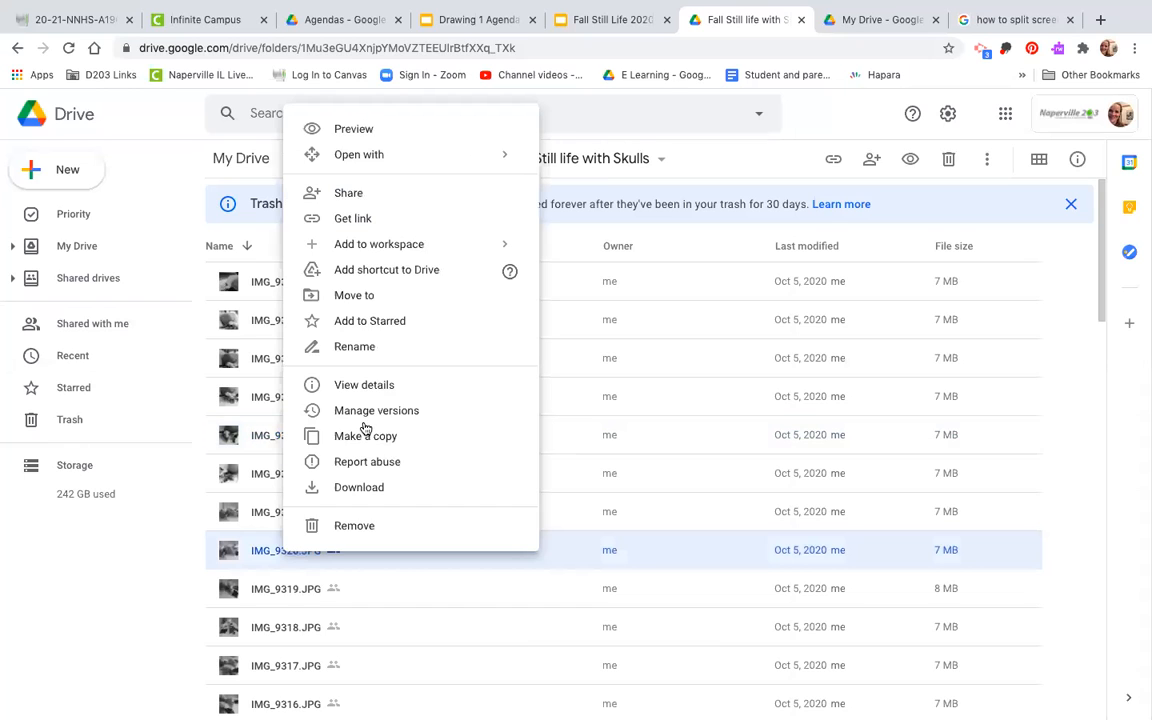
left_click(367, 439)
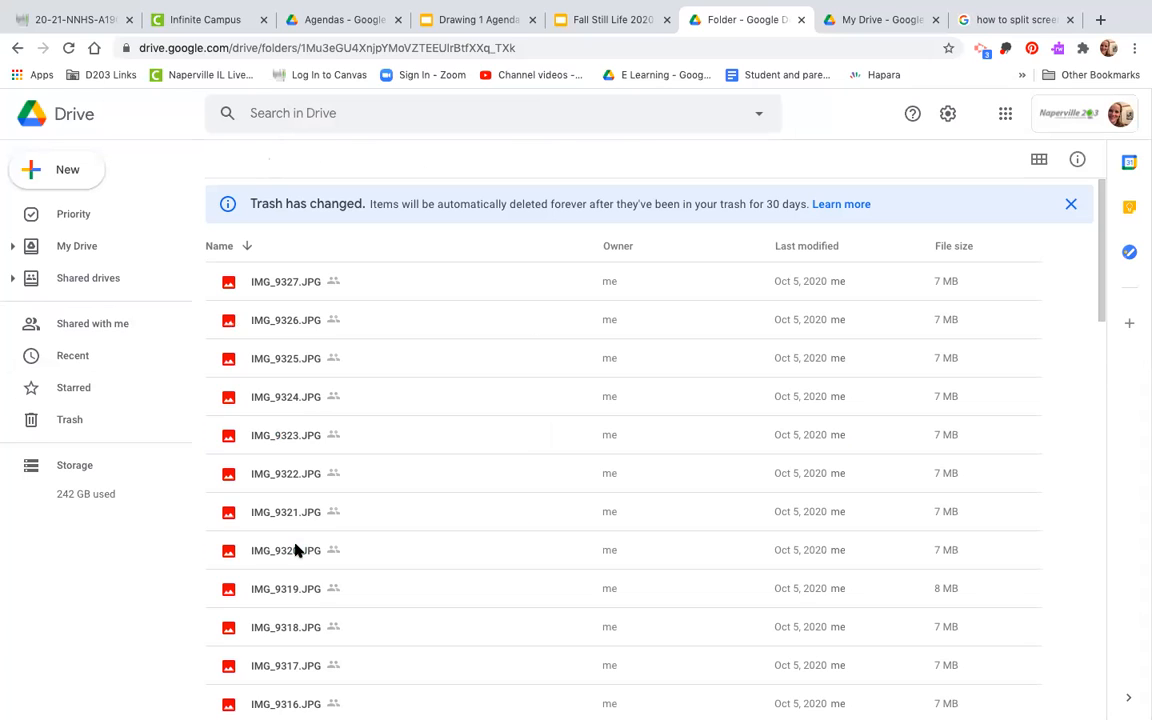
scroll(295, 545, "down", 3)
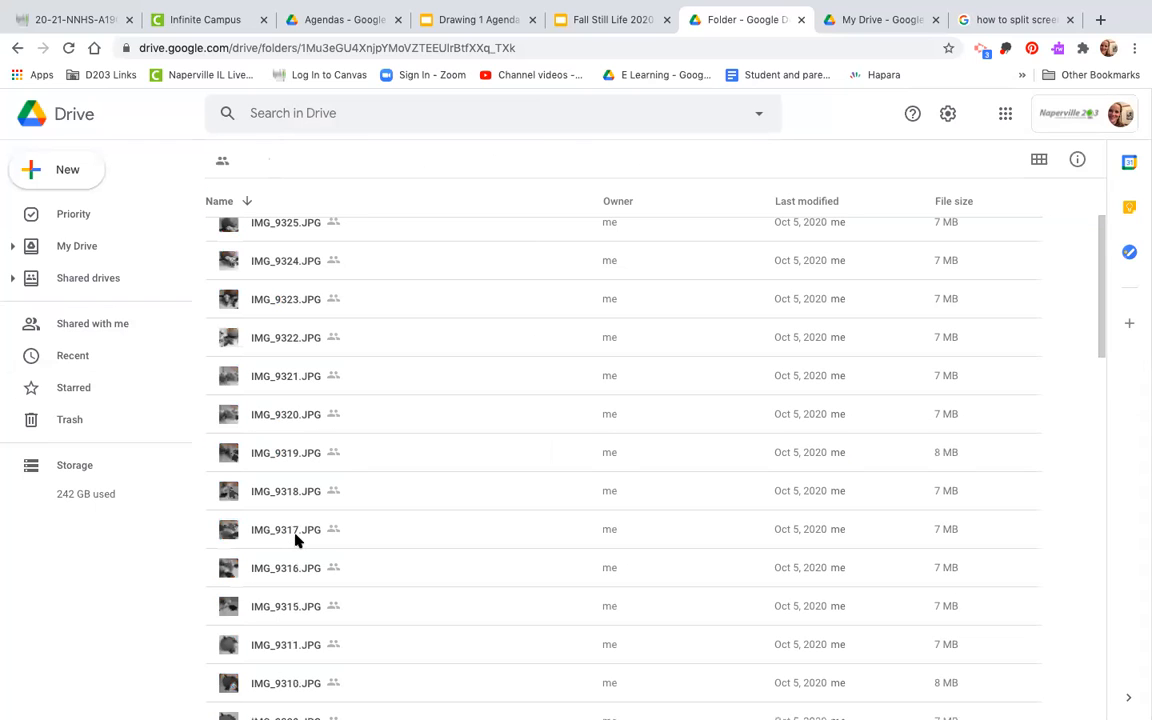
scroll(295, 540, "down", 5)
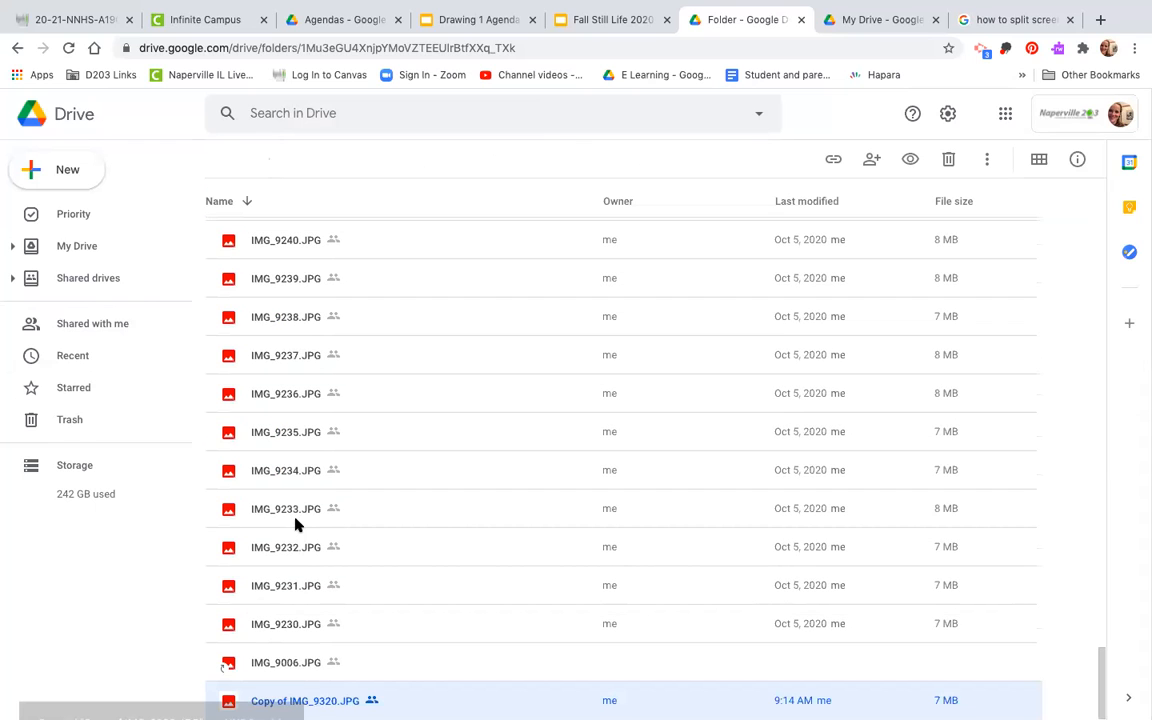
Step: Move the copy of IMG_9320.JPG into the "Drawing 1 Still life photos" folder in My Drive, accepting the access change
right_click(355, 701)
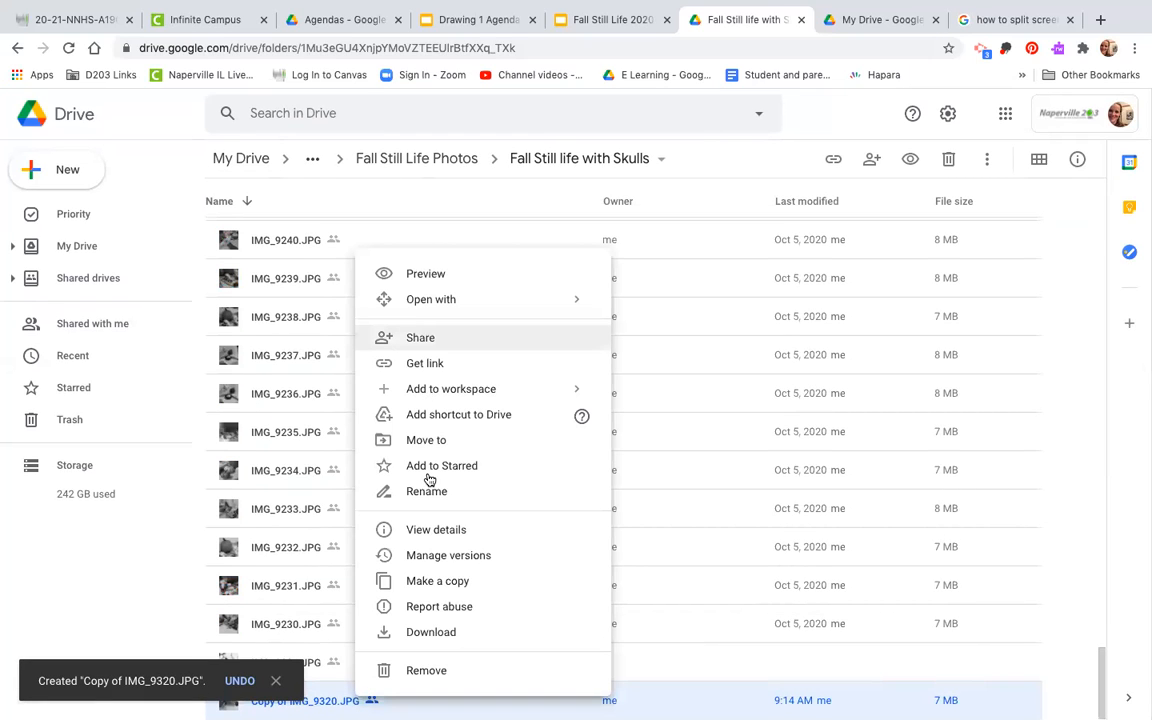
left_click(431, 443)
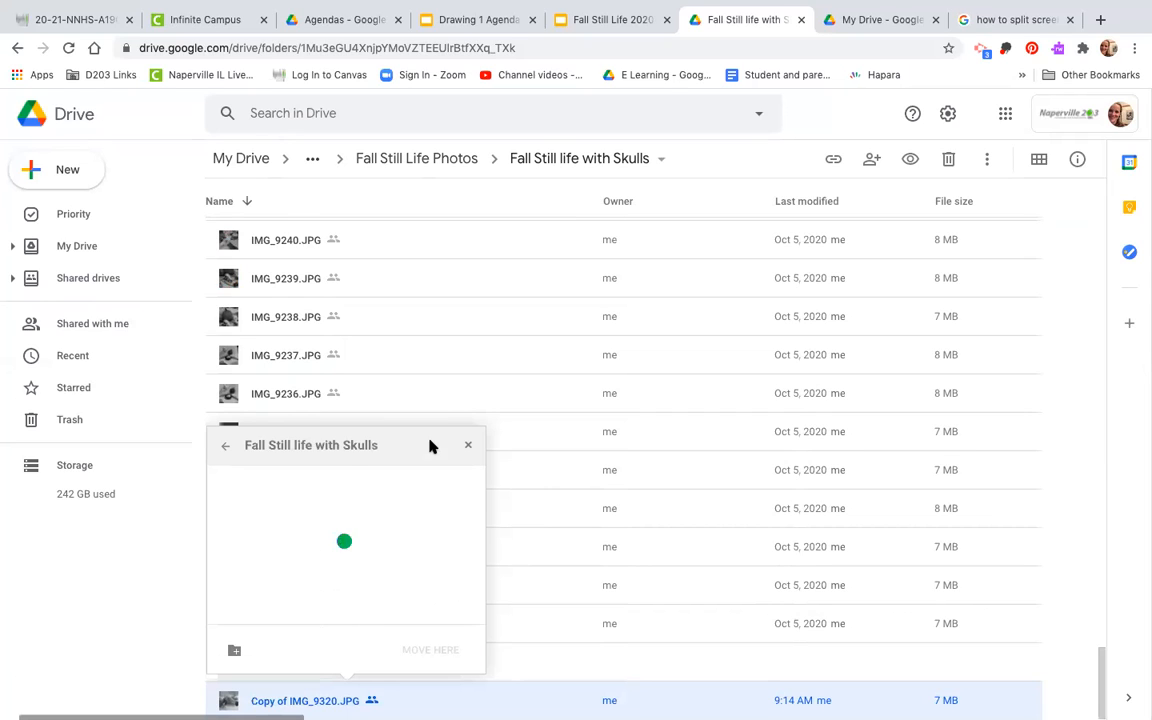
left_click(224, 447)
left_click(220, 450)
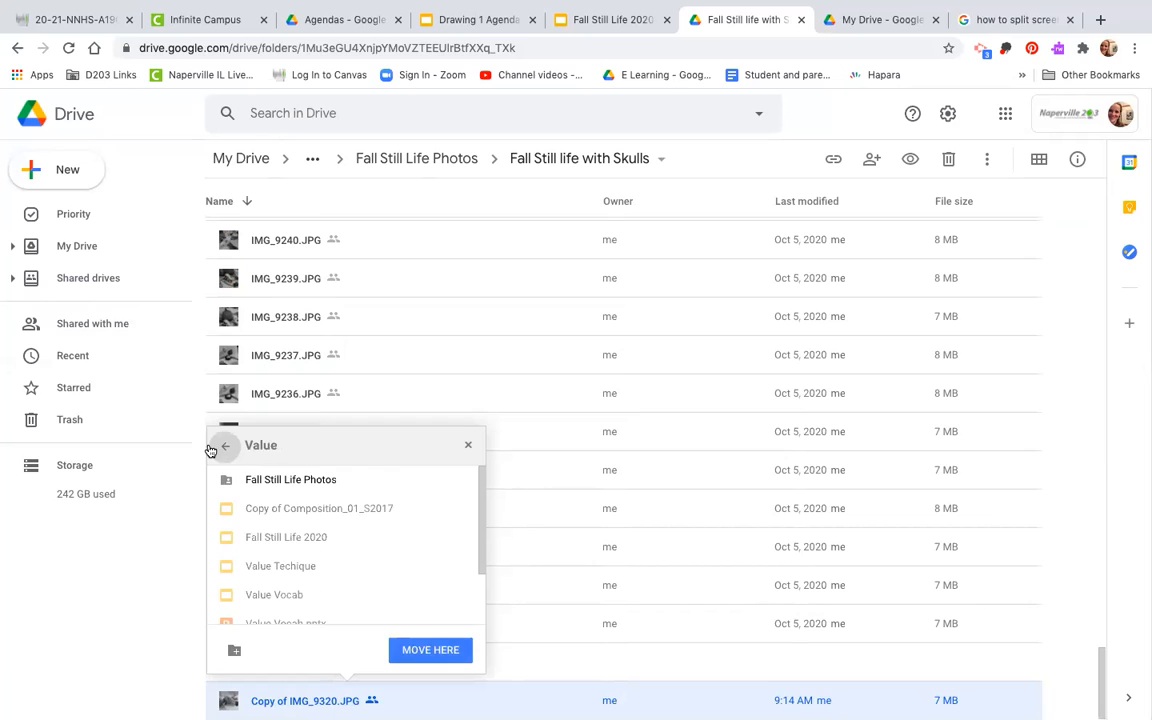
left_click(213, 449)
left_click(218, 446)
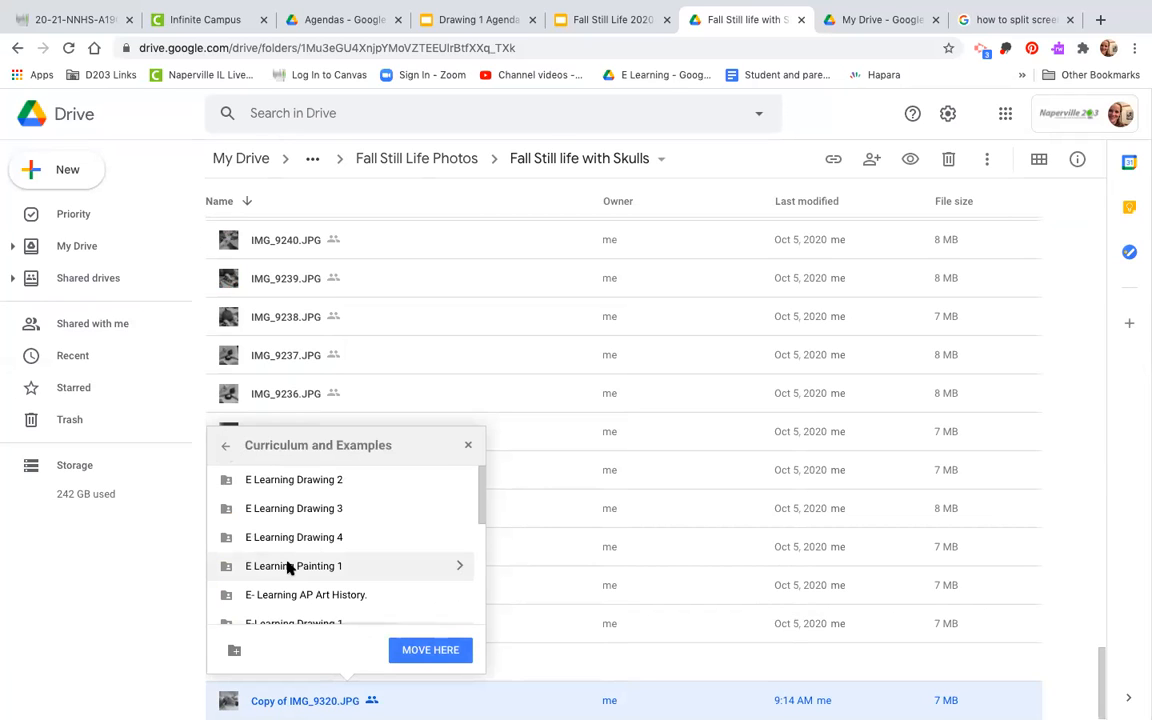
left_click(228, 449)
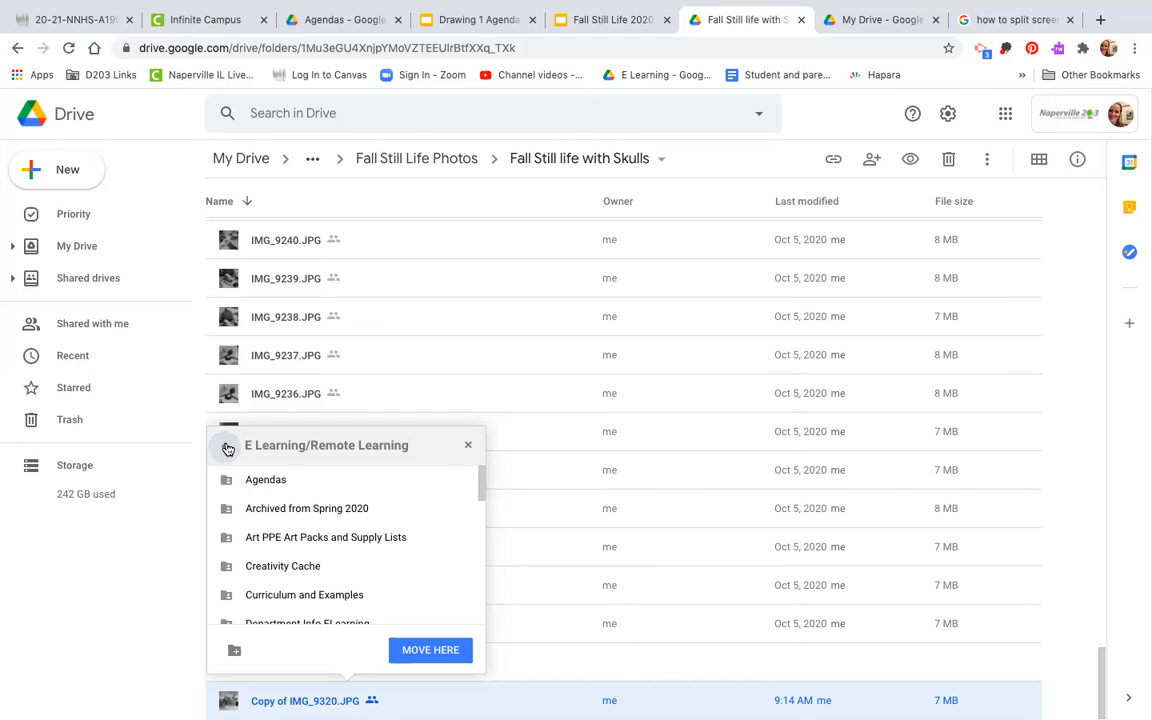
left_click(227, 448)
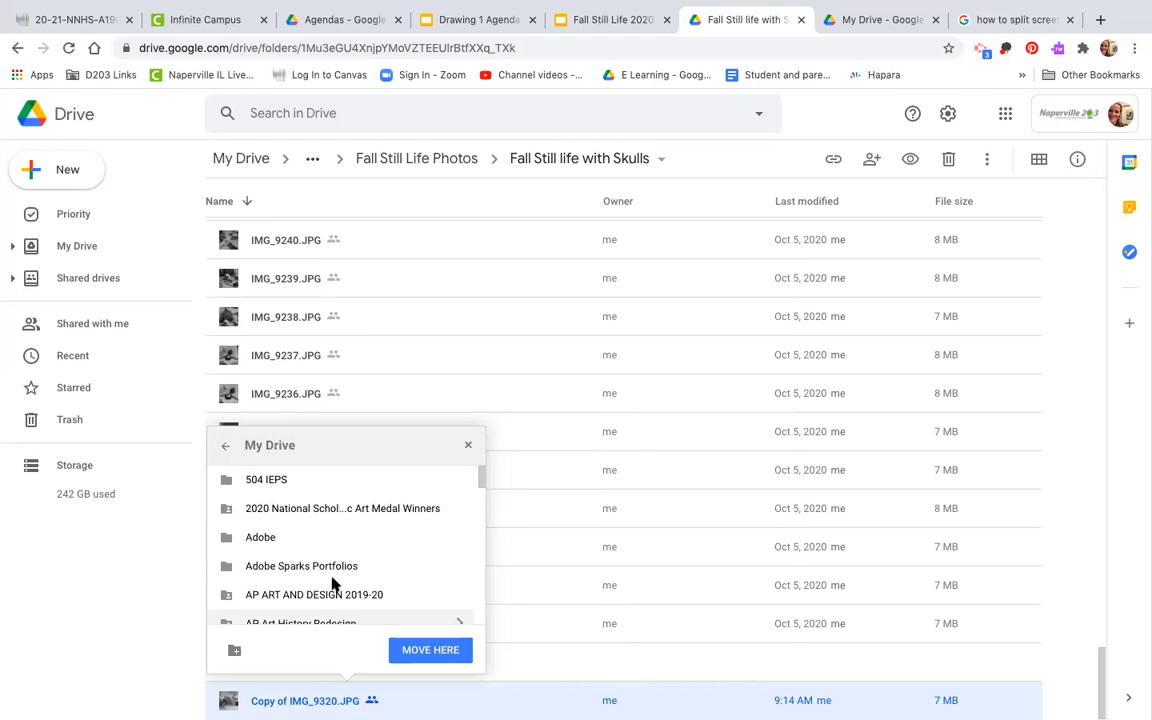
scroll(332, 586, "down", 5)
scroll(332, 584, "down", 6)
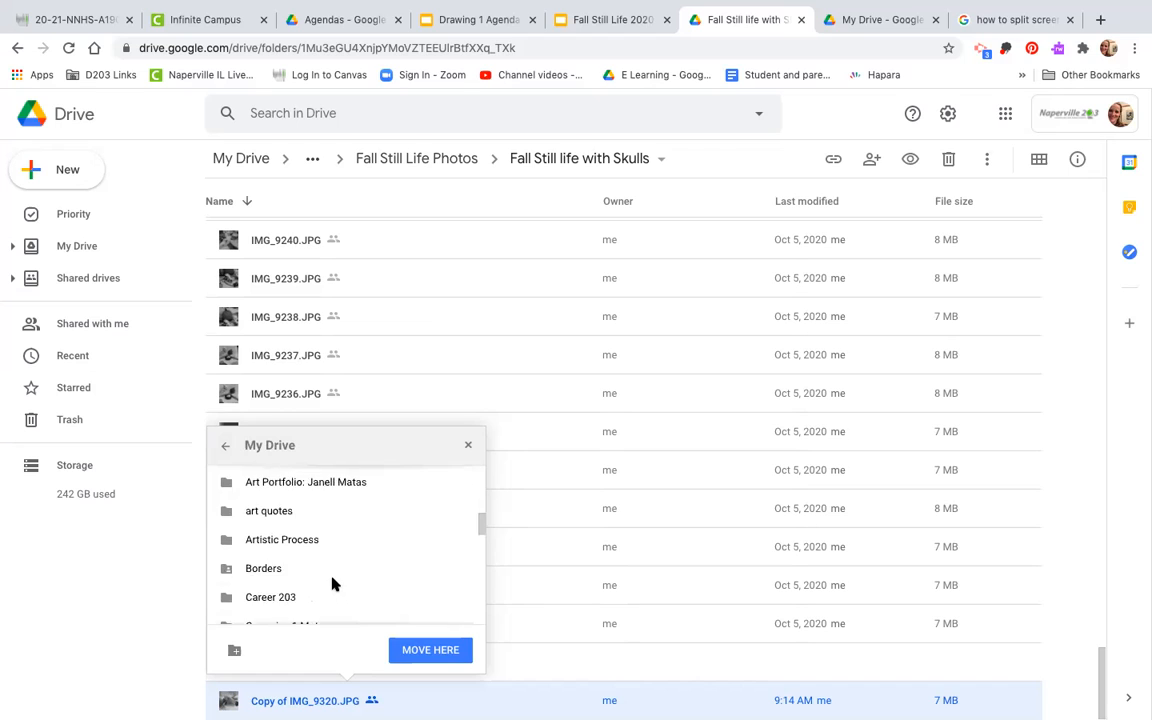
scroll(332, 584, "down", 6)
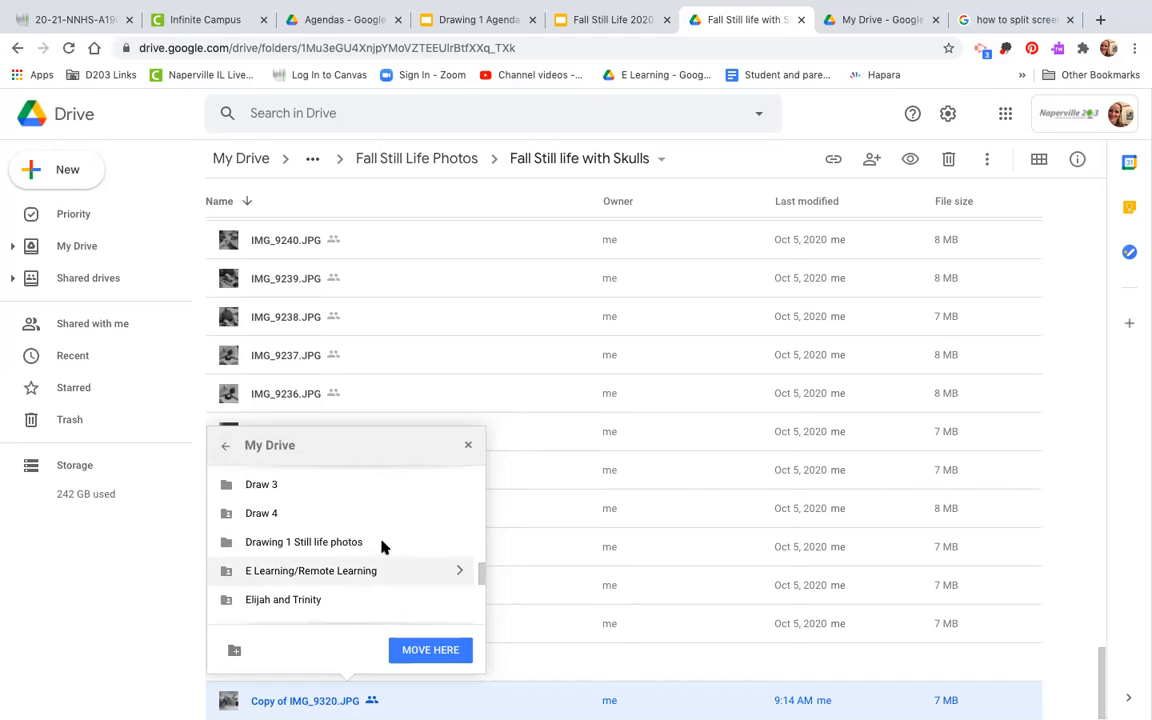
left_click(459, 541)
left_click(430, 652)
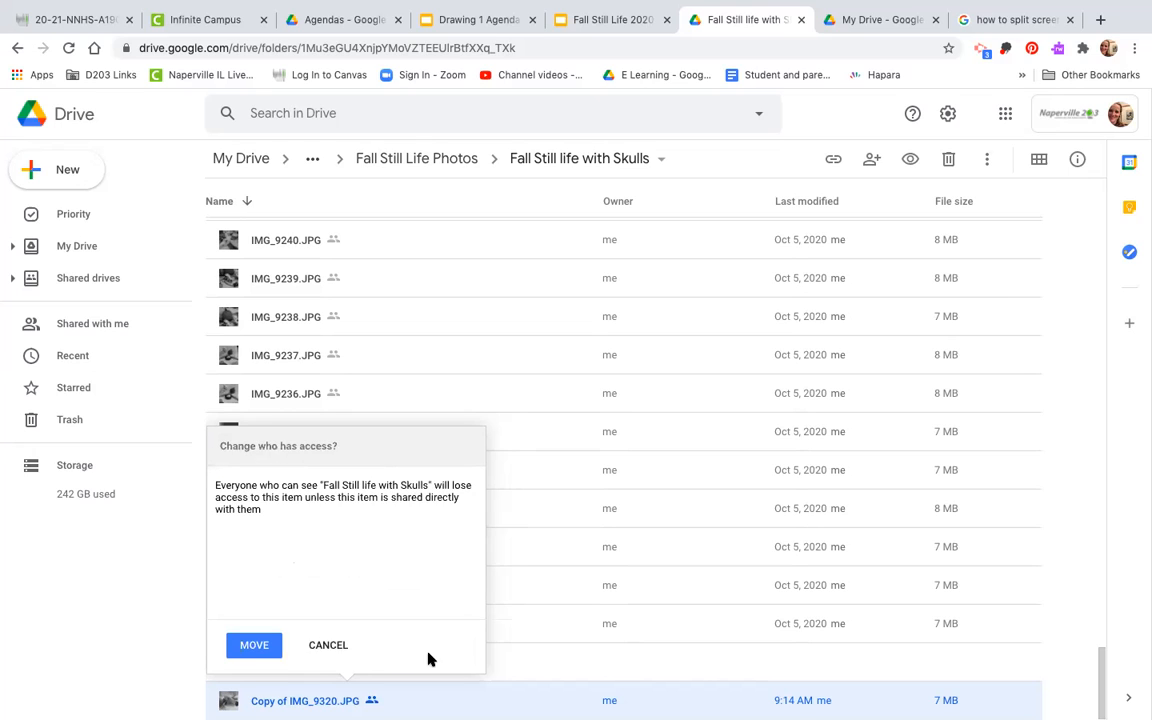
left_click(258, 649)
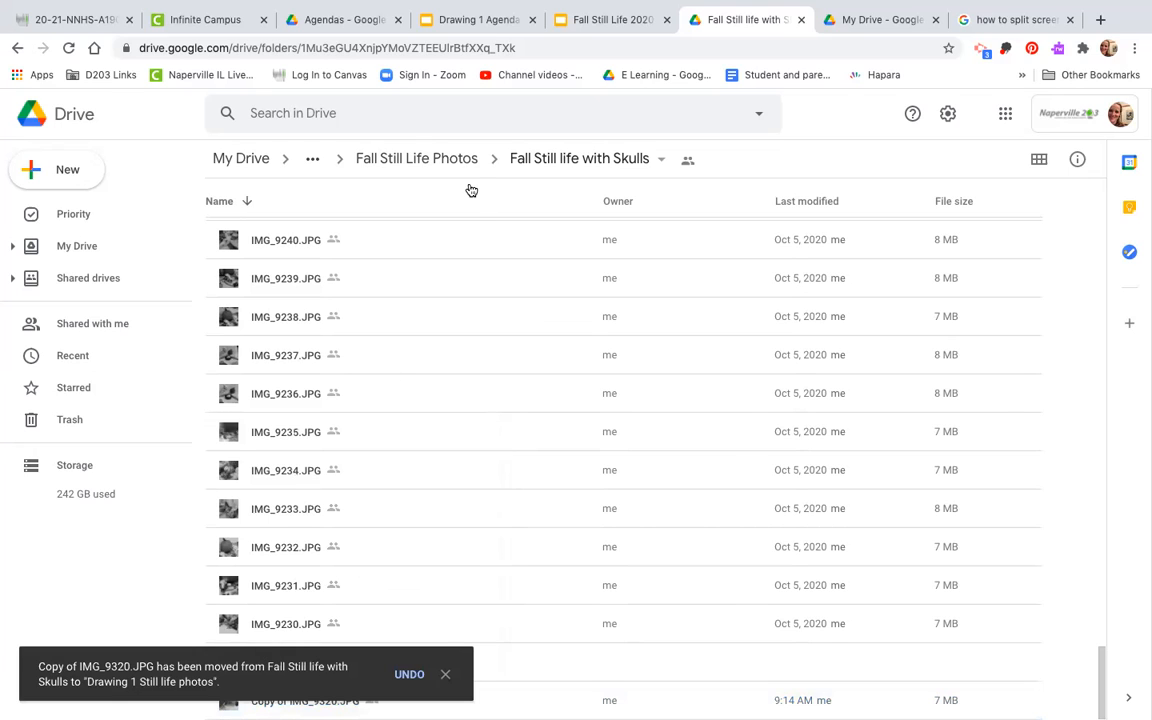
Step: Open the F2020 Still Life Pics folder from Fall Still Life Photos and preview IMG_3051.jpg through IMG_3047.jpg, closing the preview at the end
left_click(449, 160)
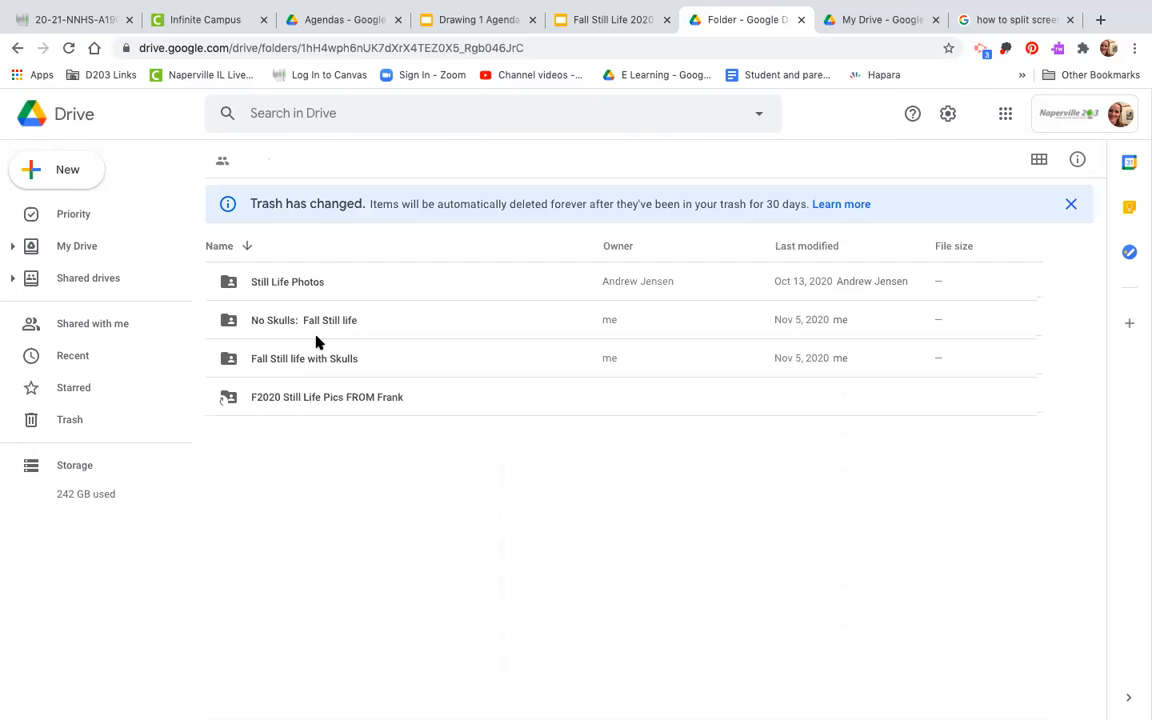
double_click(323, 398)
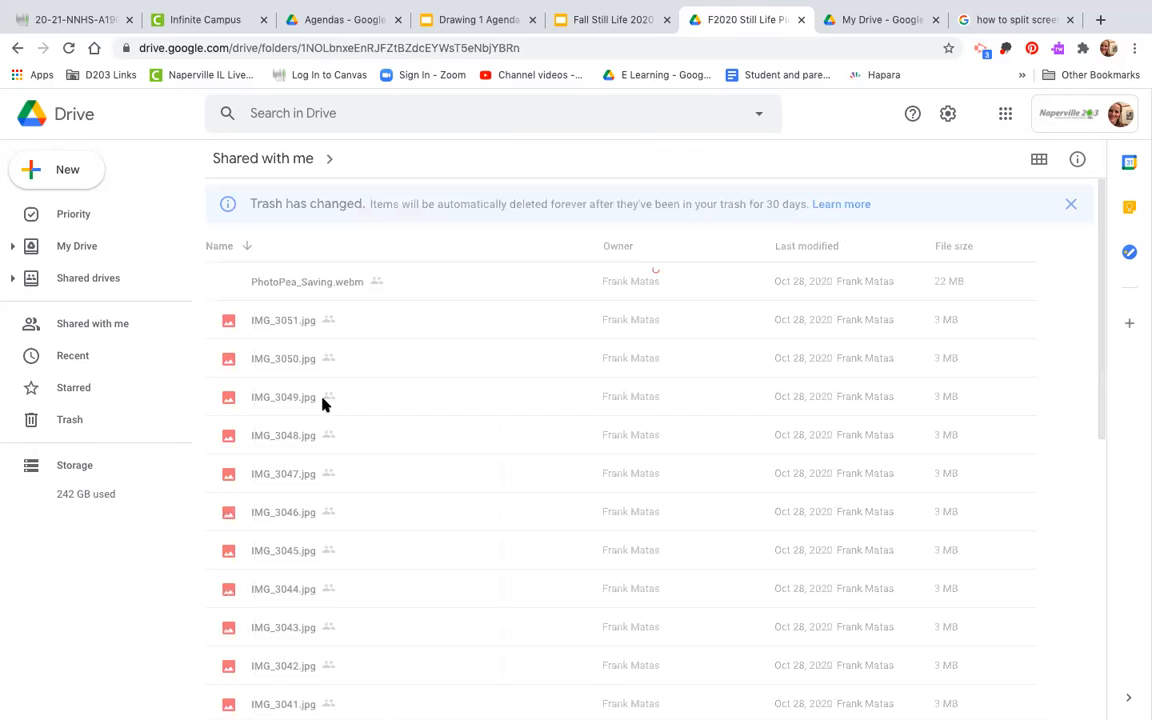
double_click(300, 330)
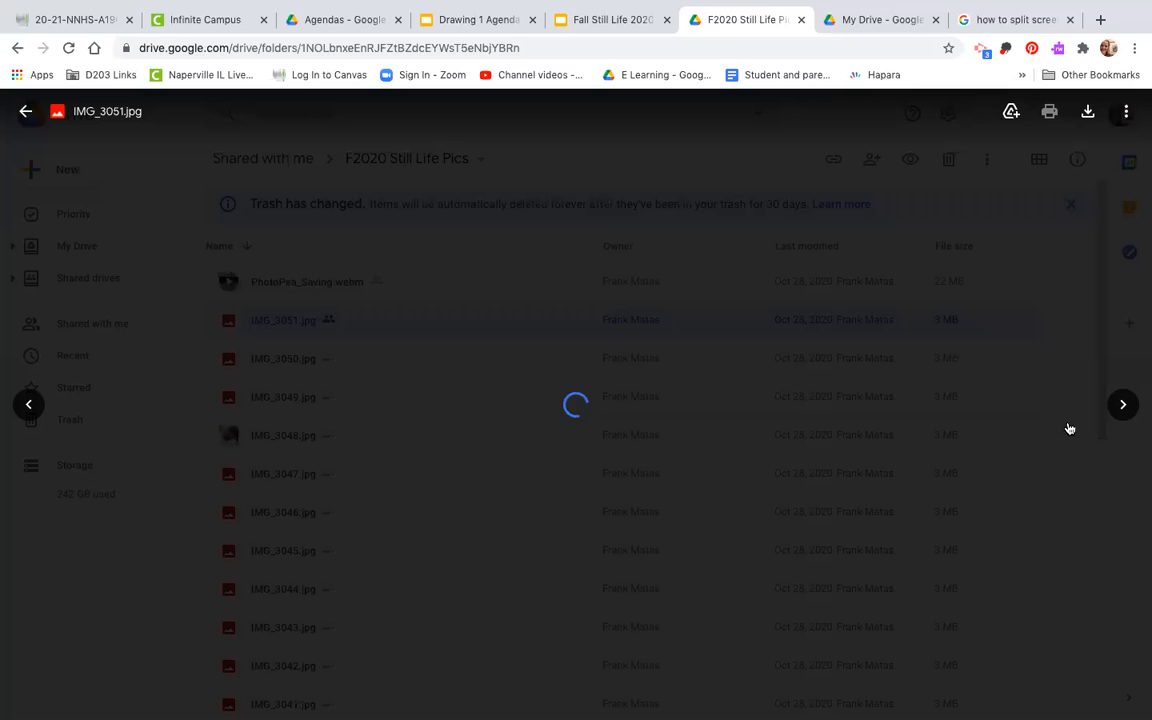
left_click(1115, 413)
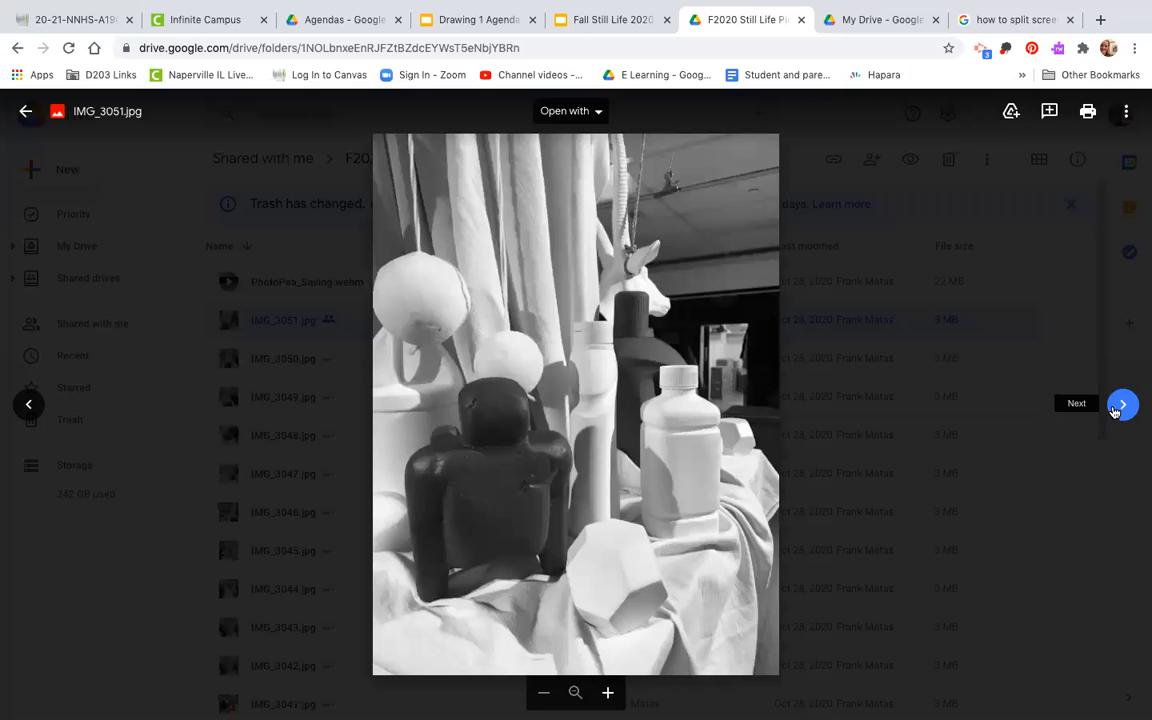
left_click(1115, 411)
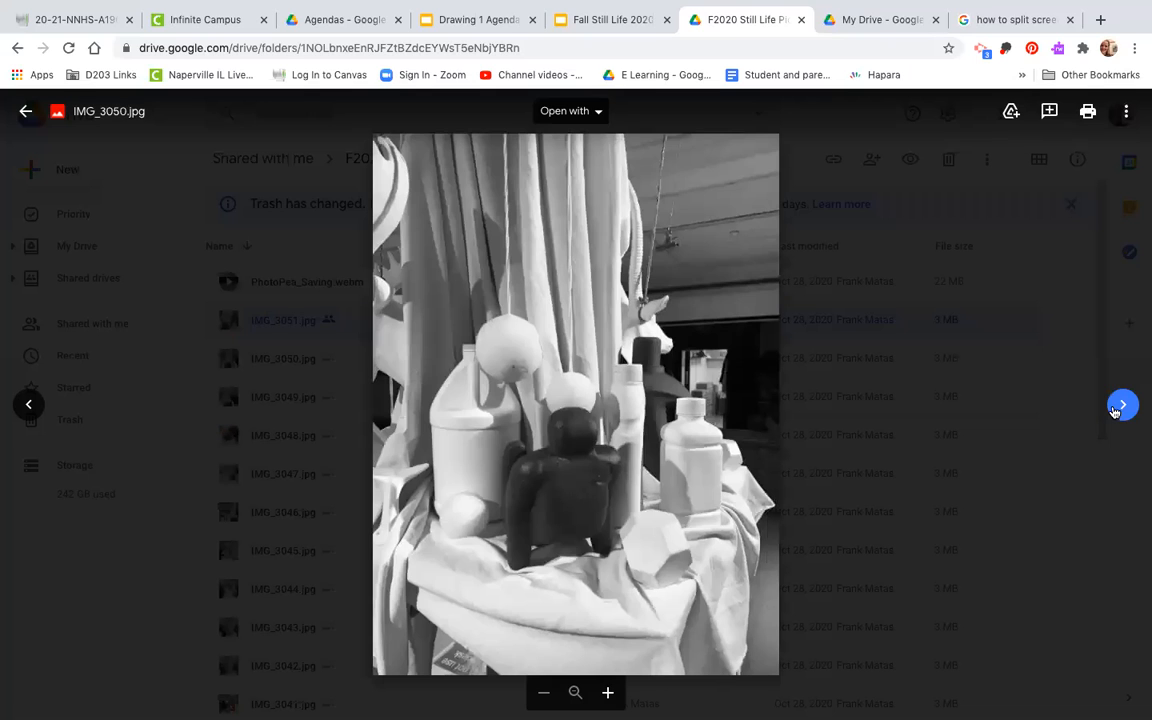
left_click(1122, 406)
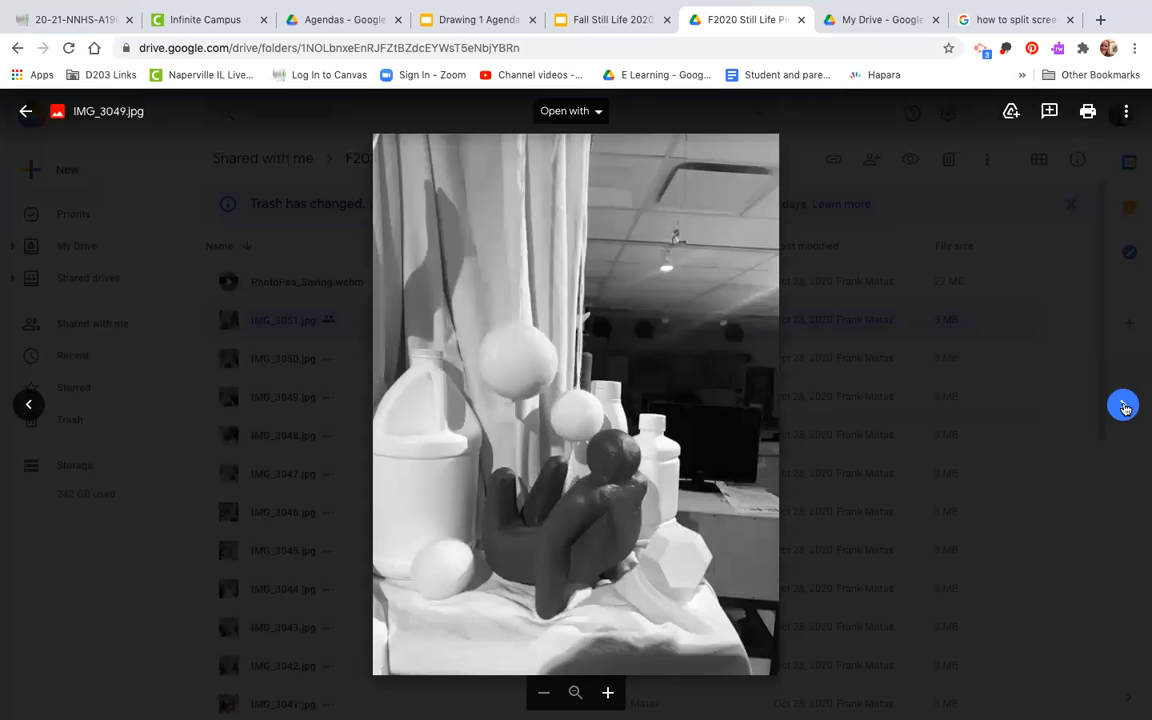
left_click(1122, 406)
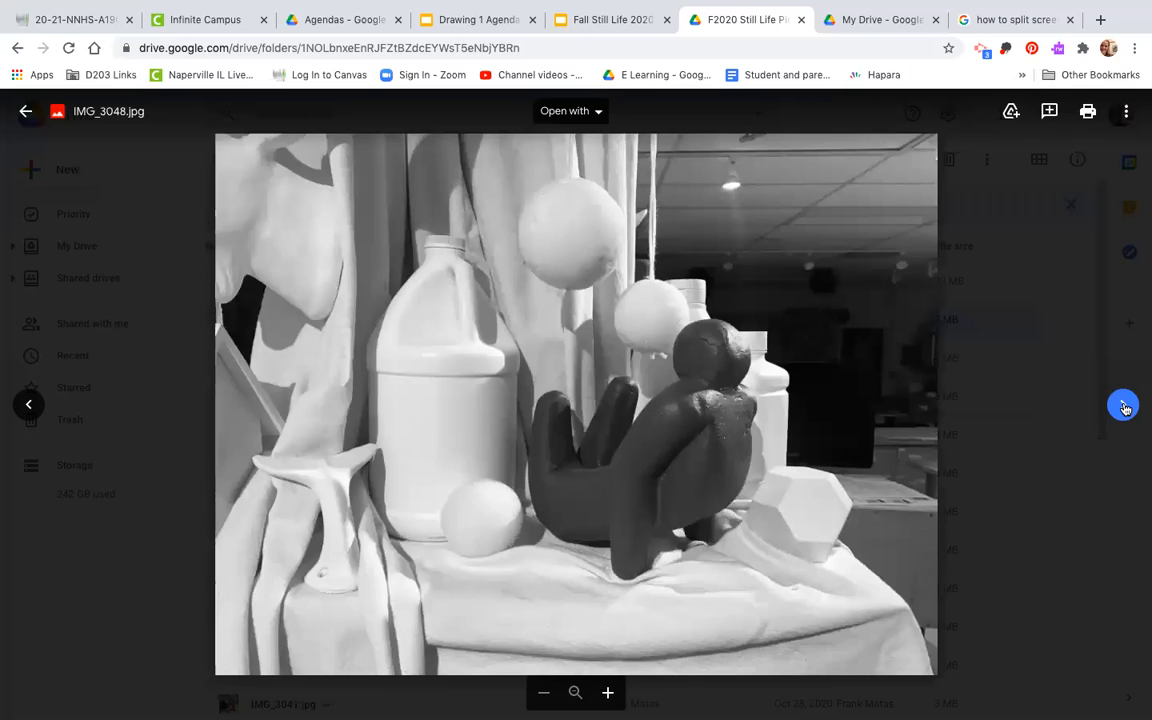
left_click(1122, 406)
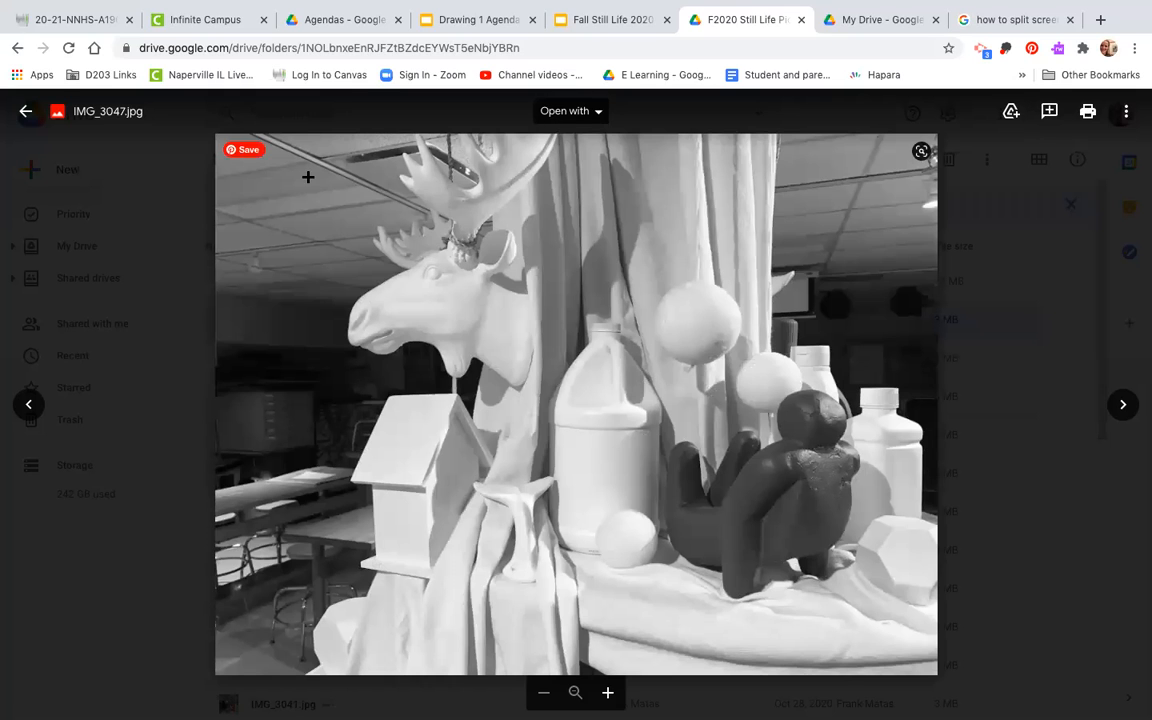
left_click(25, 111)
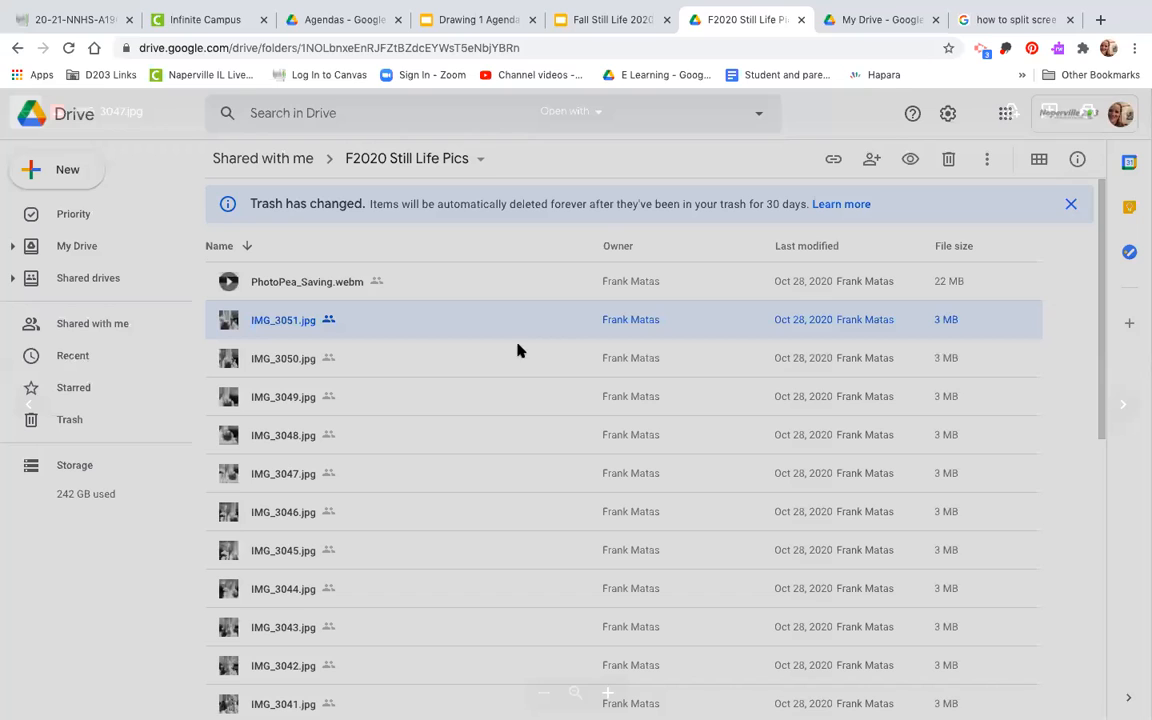
Step: Make a copy of IMG_3047.jpg in the F2020 Still Life Pics folder
scroll(307, 425, "down", 3)
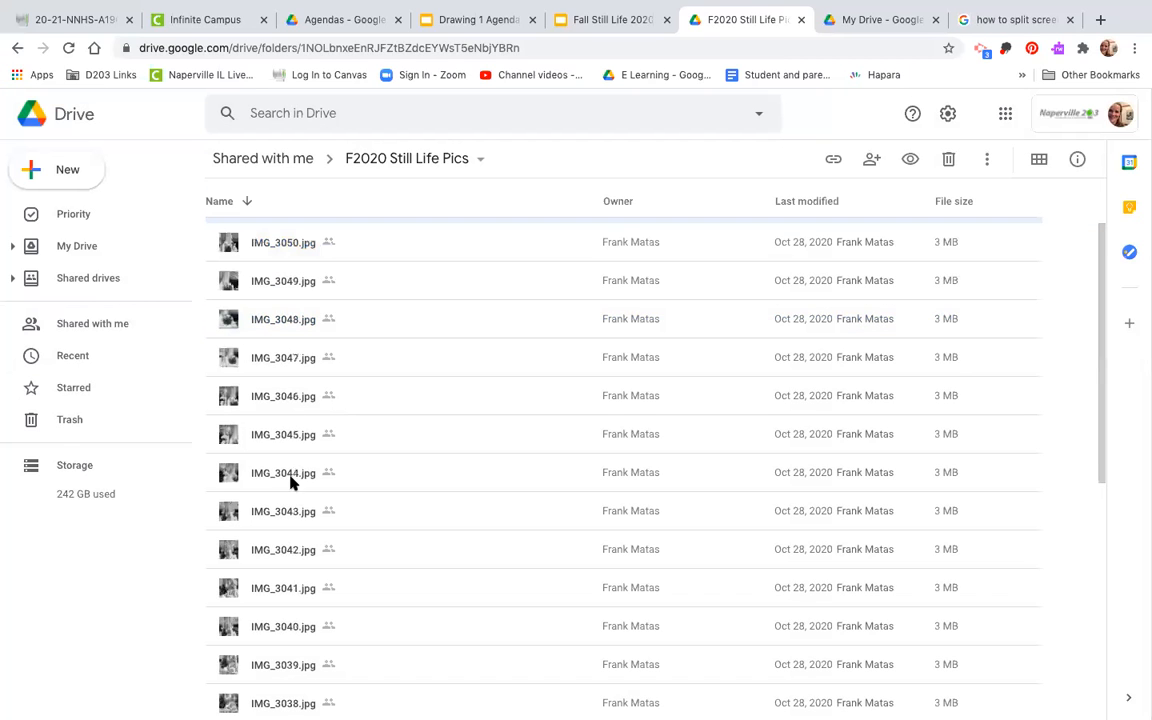
left_click(286, 354)
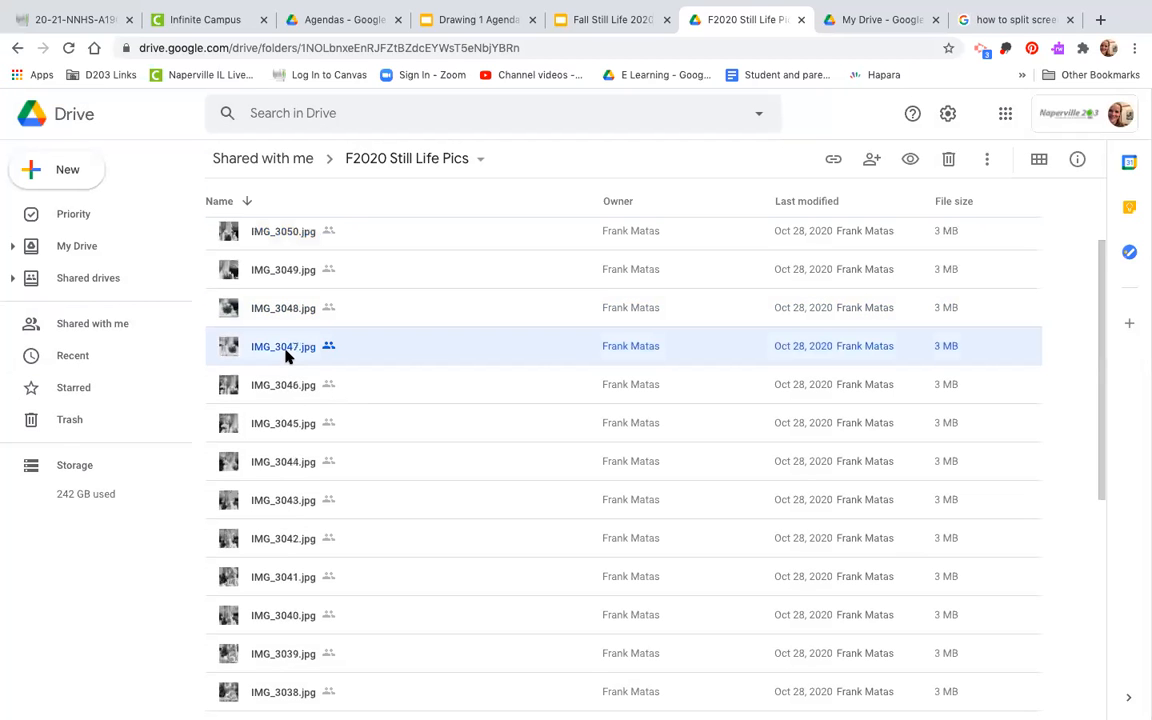
right_click(287, 355)
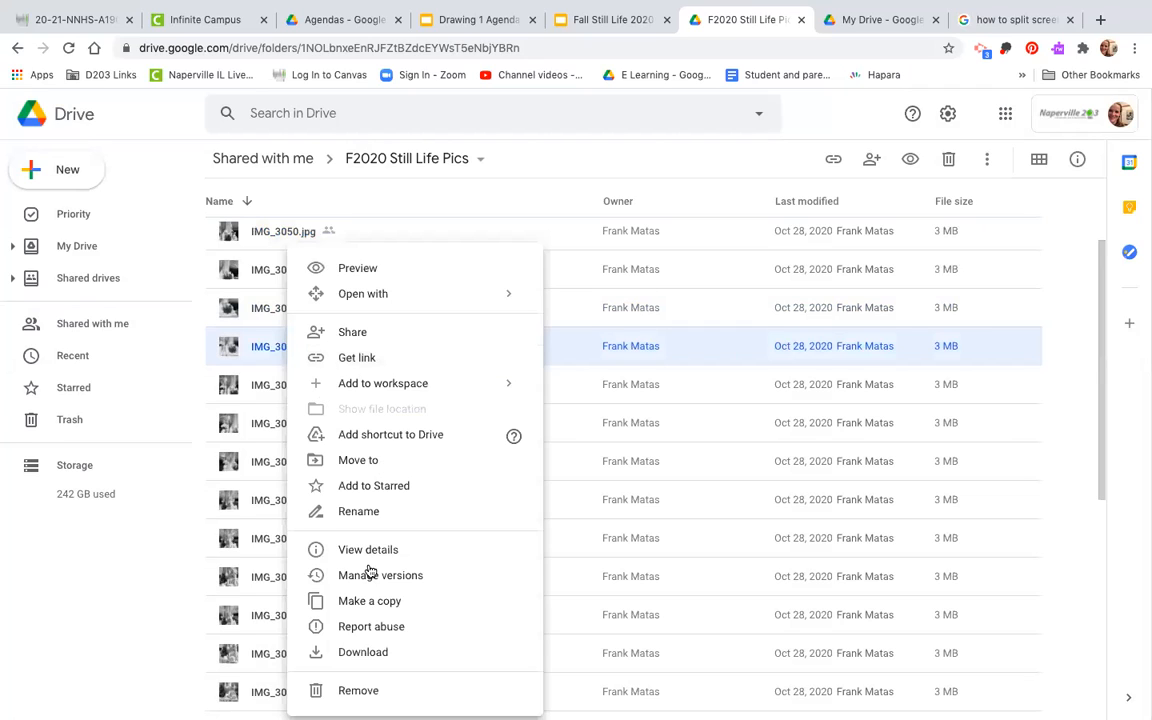
left_click(378, 601)
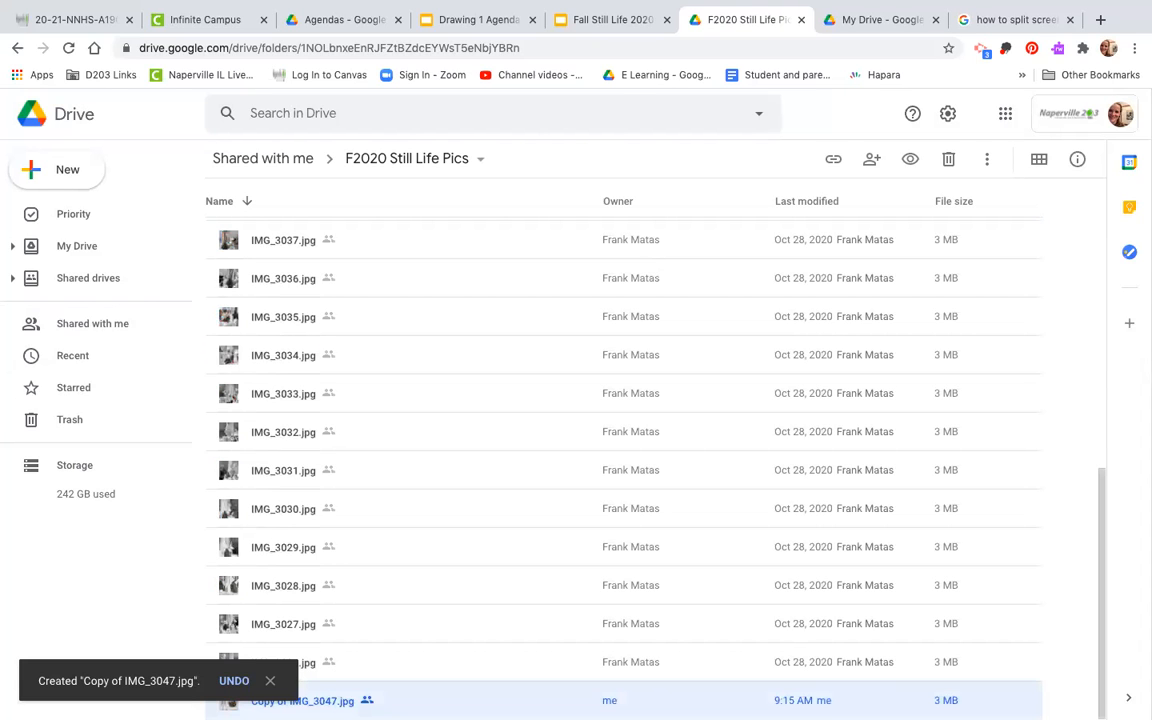
Step: Start moving the copy of IMG_3047.jpg and go up to the top-level Drive locations in the destination chooser
right_click(330, 700)
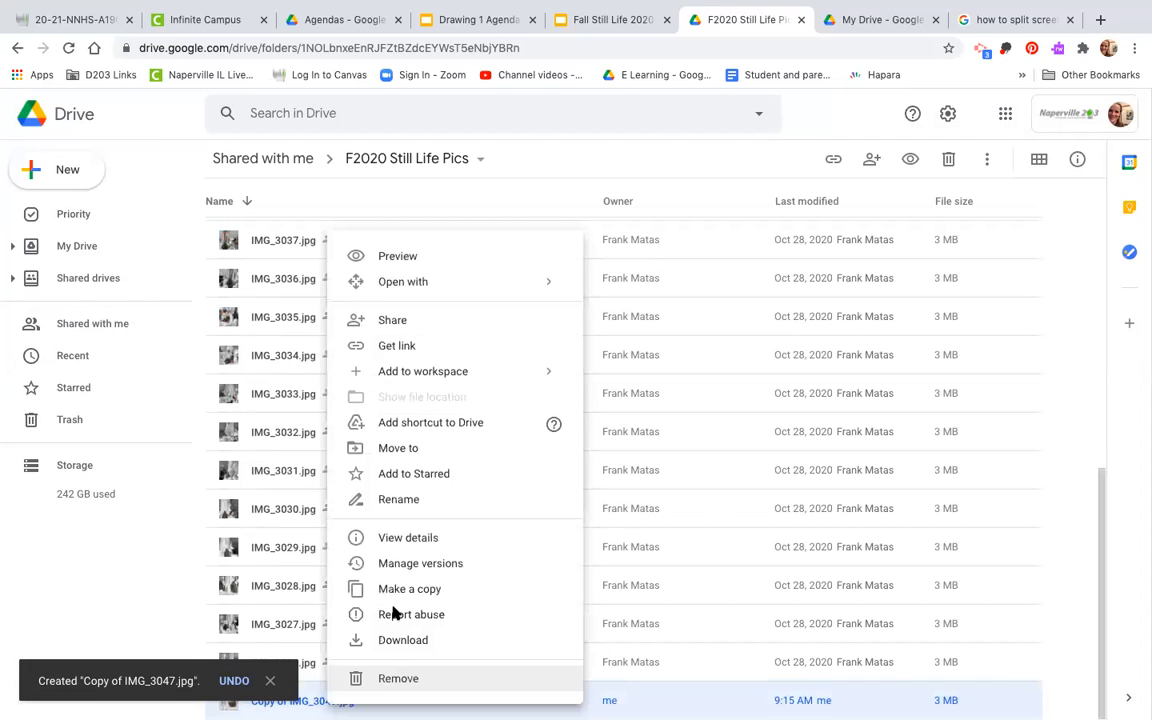
left_click(393, 450)
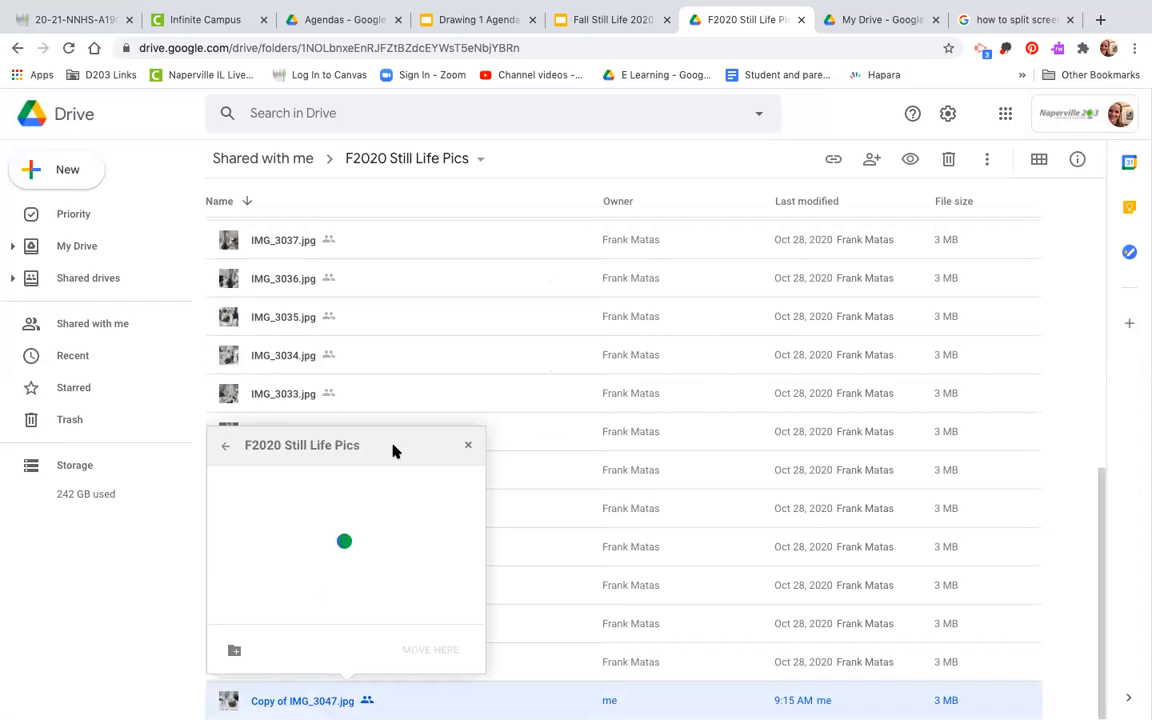
left_click(224, 449)
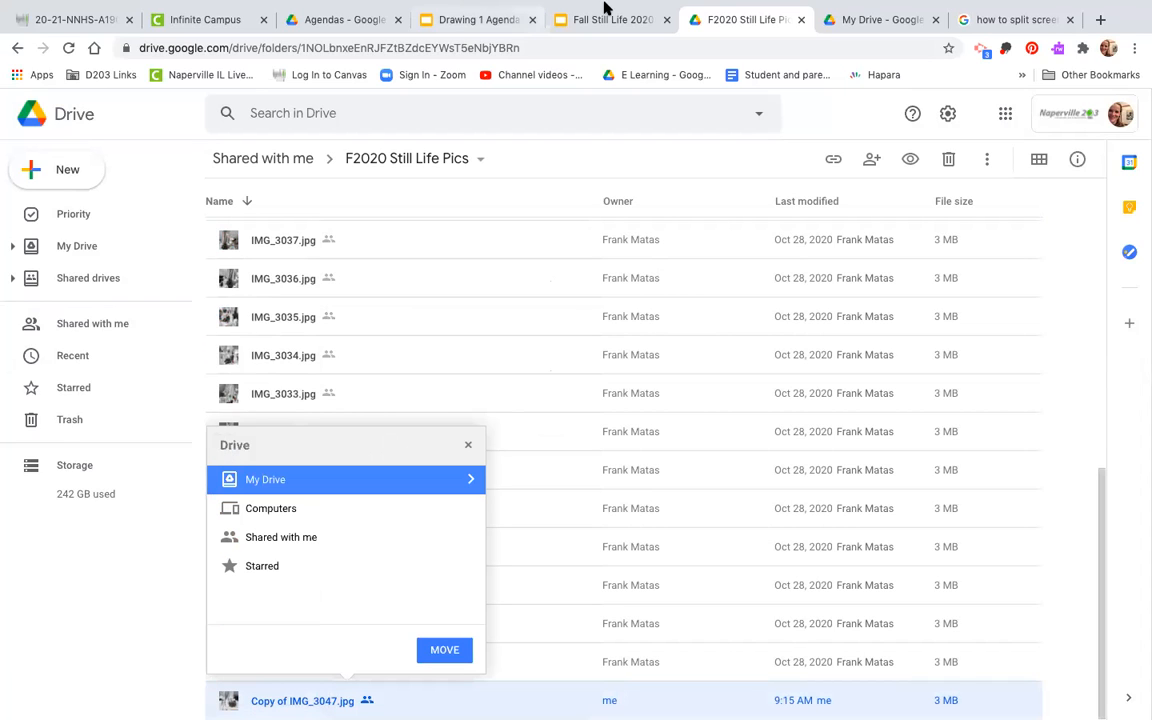
Step: Switch to the Drawing 1 Agenda 20-21 presentation in Google Slides
left_click(478, 19)
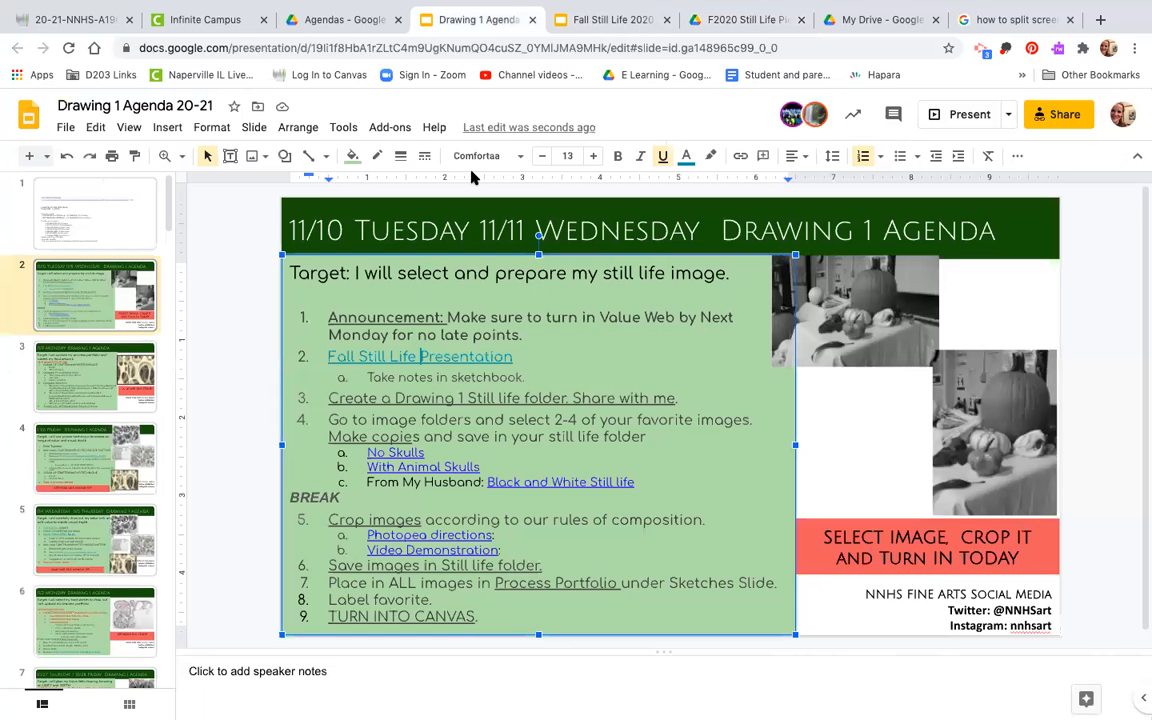